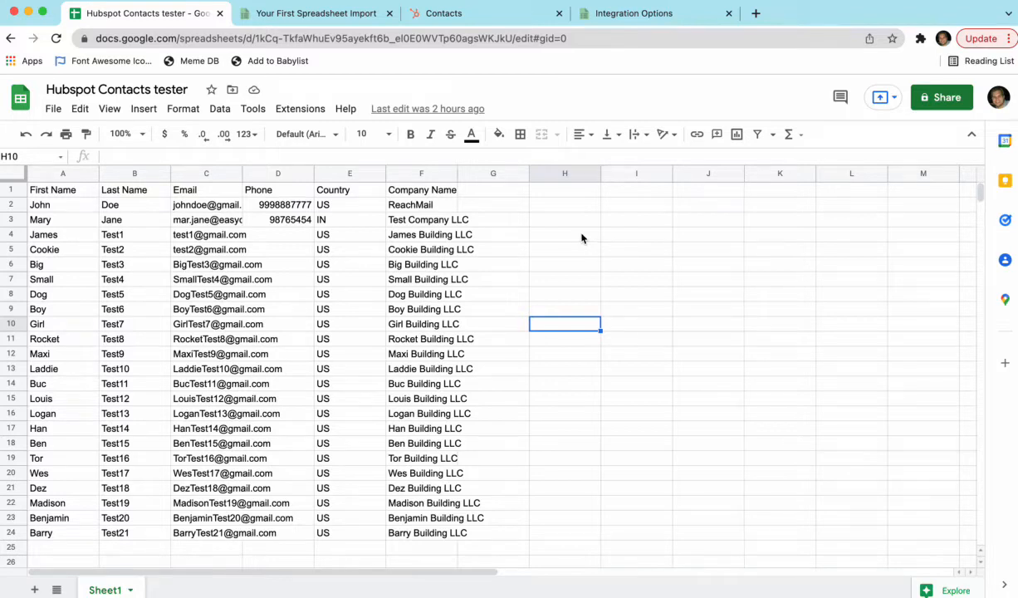
Step: Review the name and email headers in the contacts spreadsheet and the existing contact list in HubSpot
left_click(56, 190)
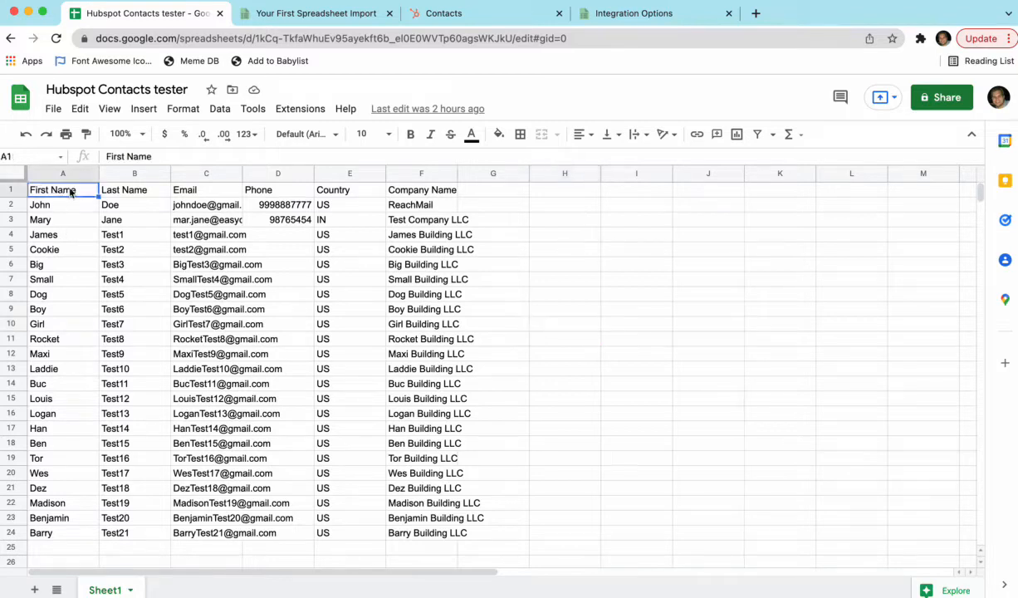
left_click(129, 192)
left_click(210, 190)
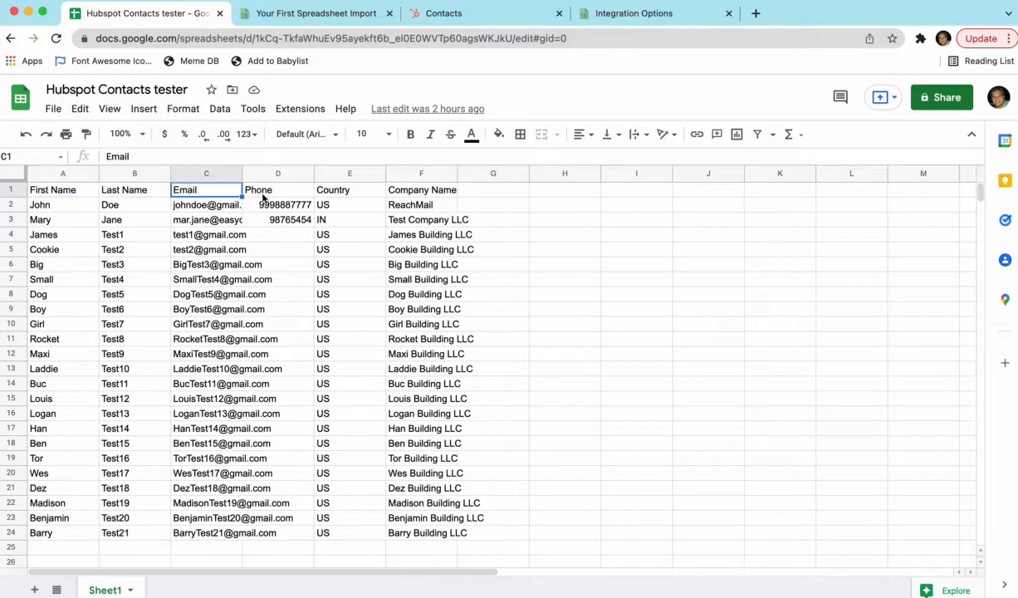
left_click(452, 15)
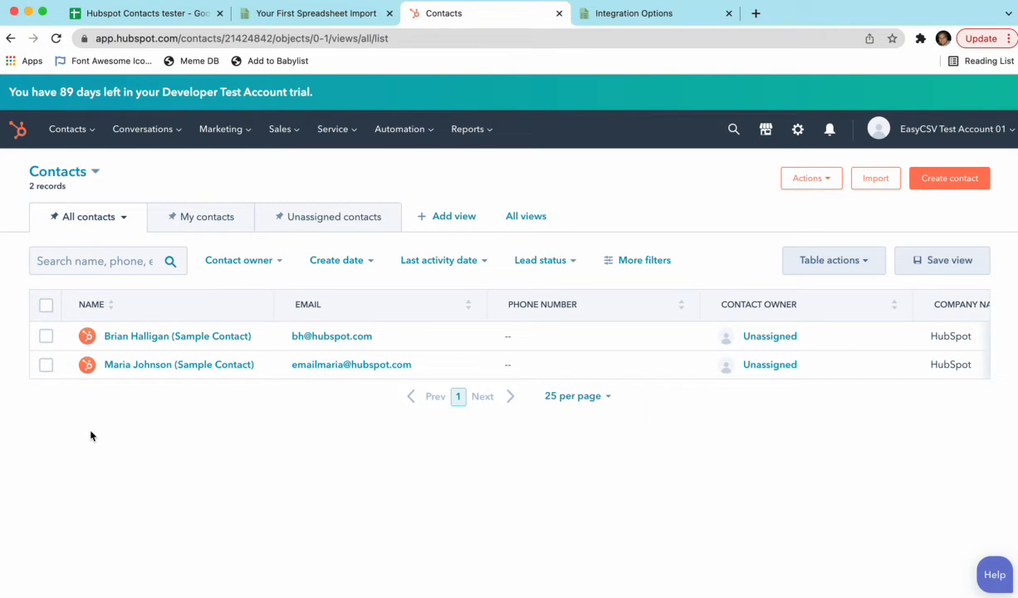
left_click(126, 17)
Step: Switch to EasyCSV, search Google Sheets for "hubspot" and choose the Hubspot Contacts tester sheet as the example spreadsheet
left_click(290, 17)
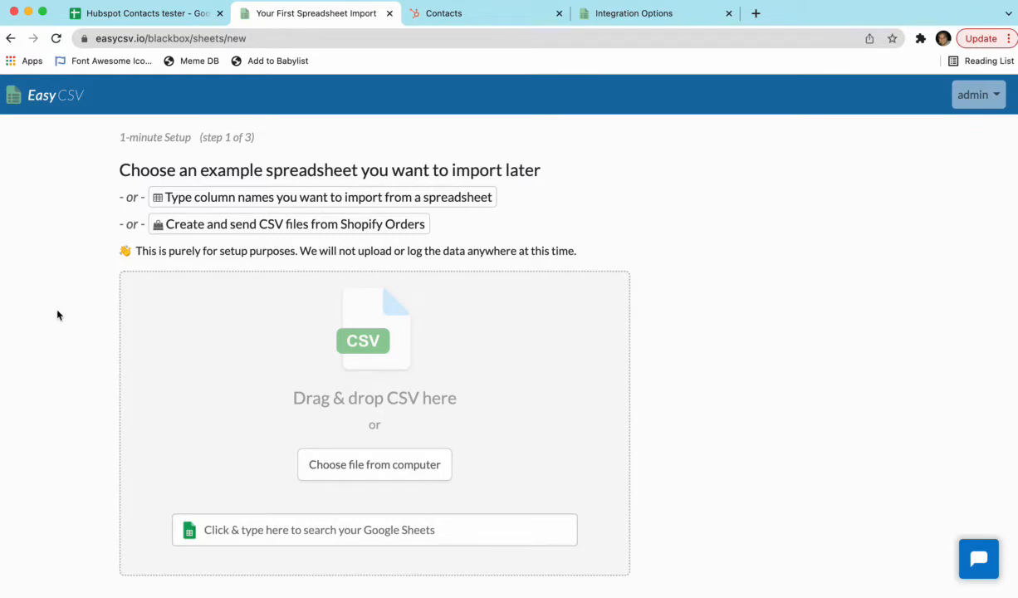
left_click(263, 528)
type("hubspot")
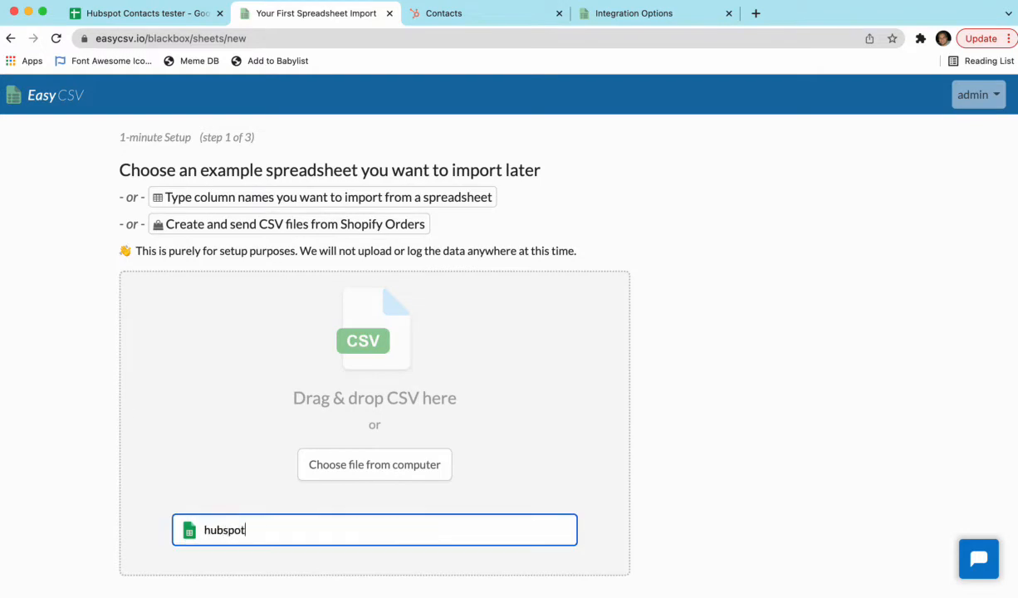
left_click(254, 558)
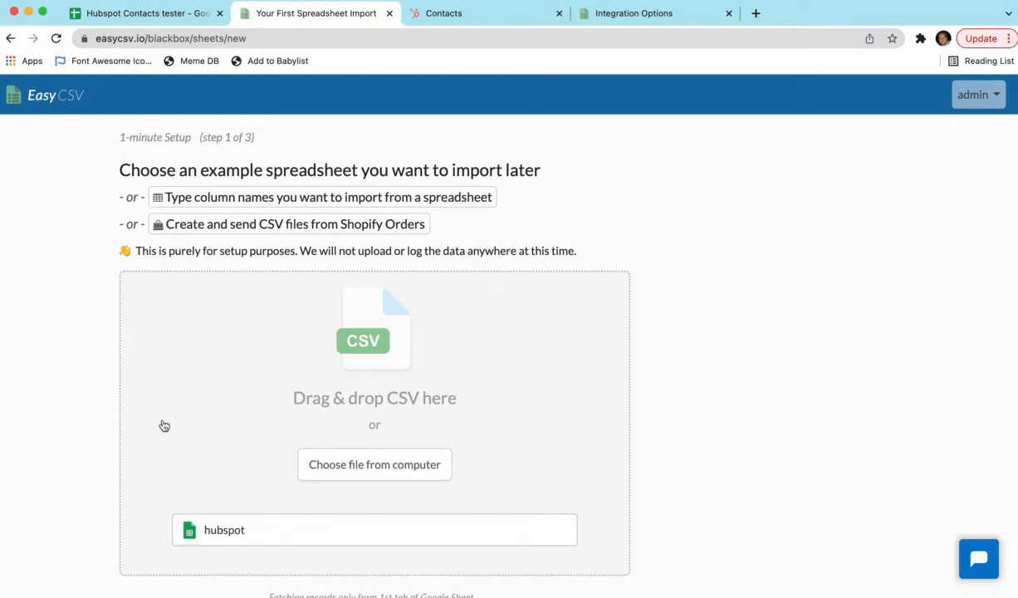
Step: Name the import page "Hubspot Test Import"
double_click(153, 254)
type("Hubspot Test Import")
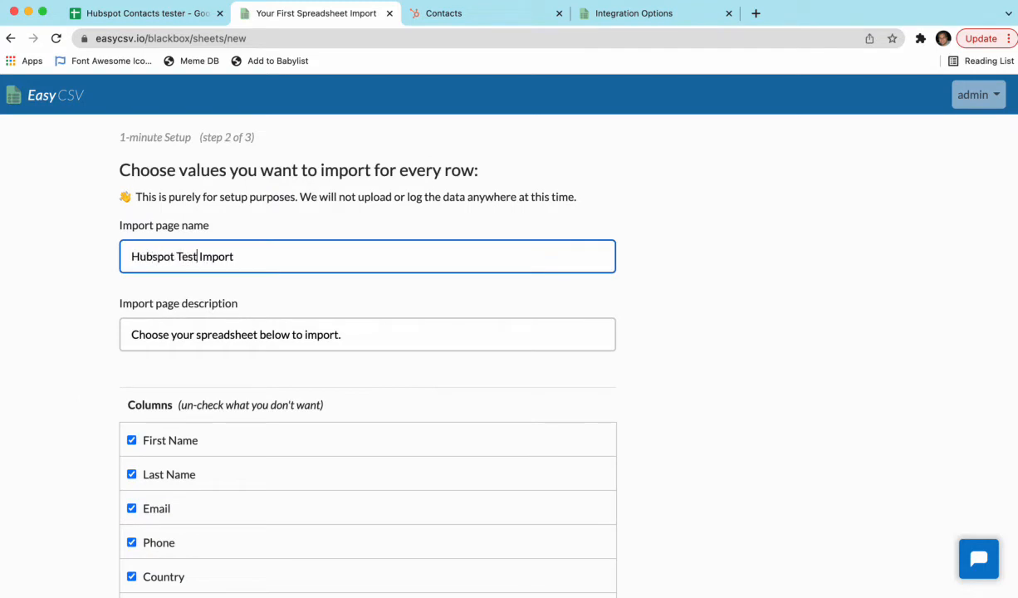
left_click(52, 305)
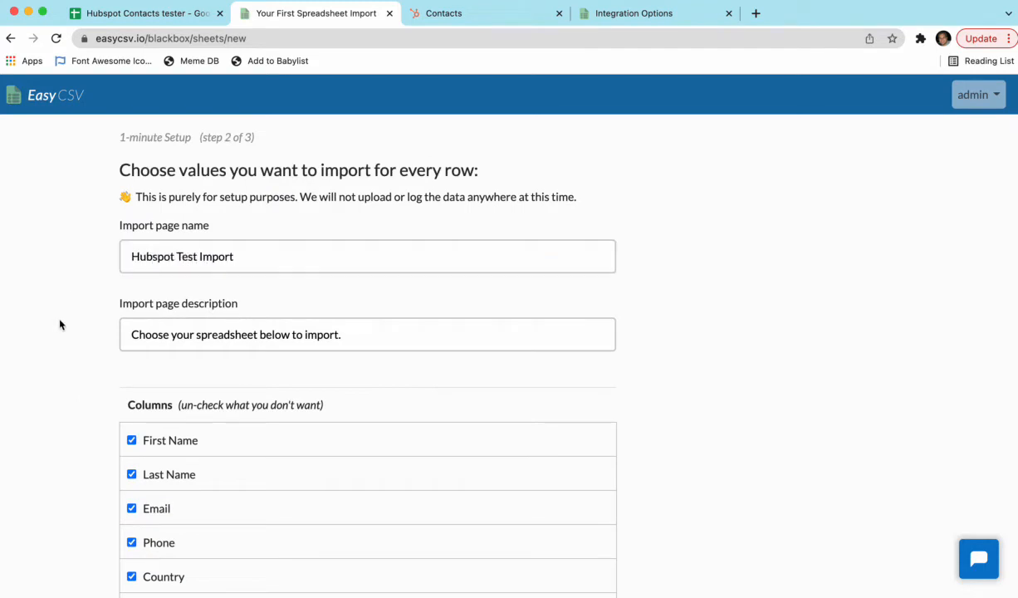
Step: Keep all six columns from First Name to Company Name for import and choose HubSpot as the destination
scroll(57, 323, "down", 1)
scroll(60, 324, "down", 2)
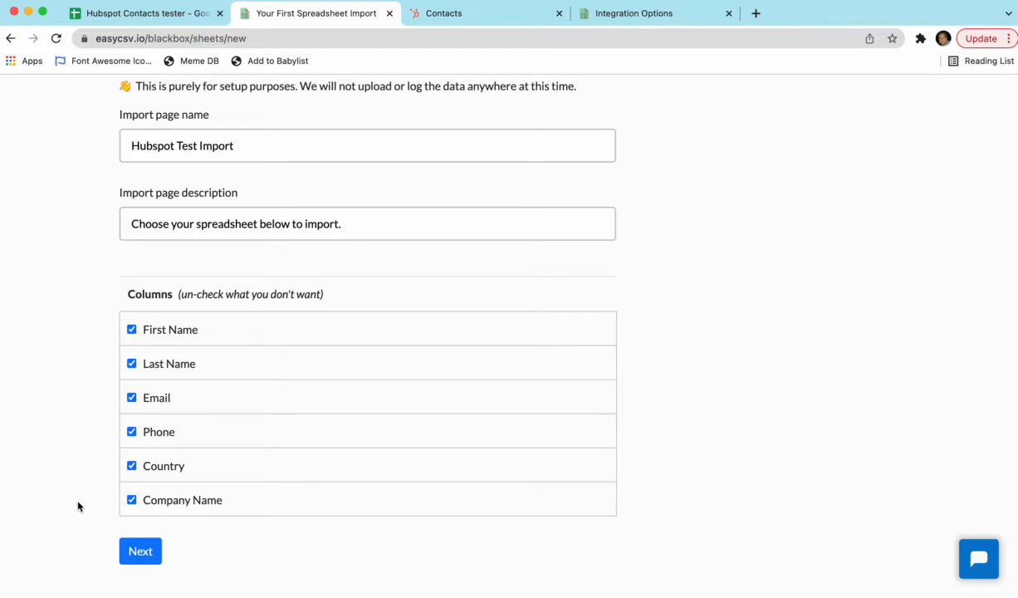
left_click(138, 551)
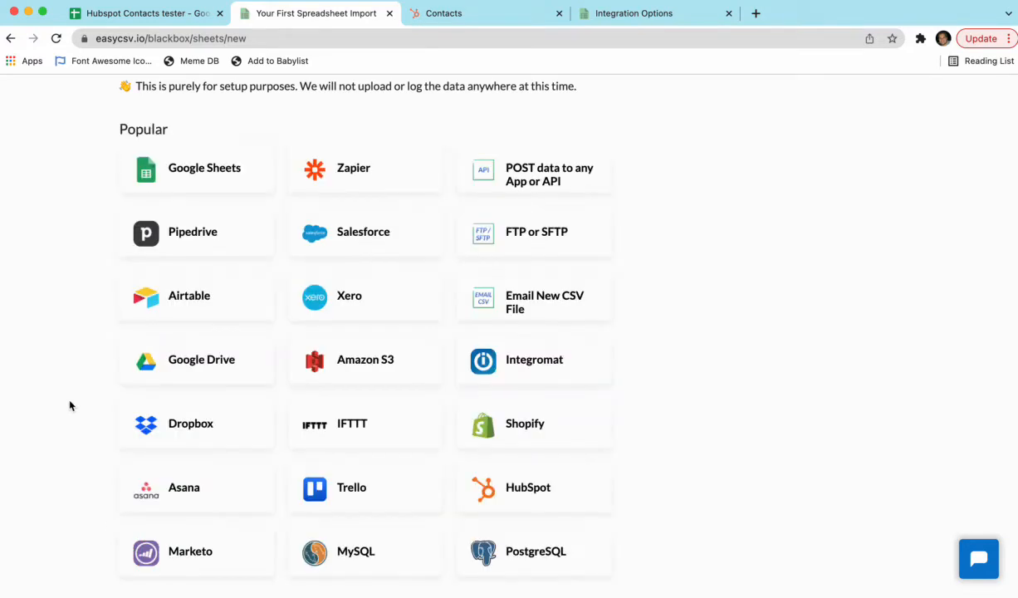
scroll(83, 411, "down", 1)
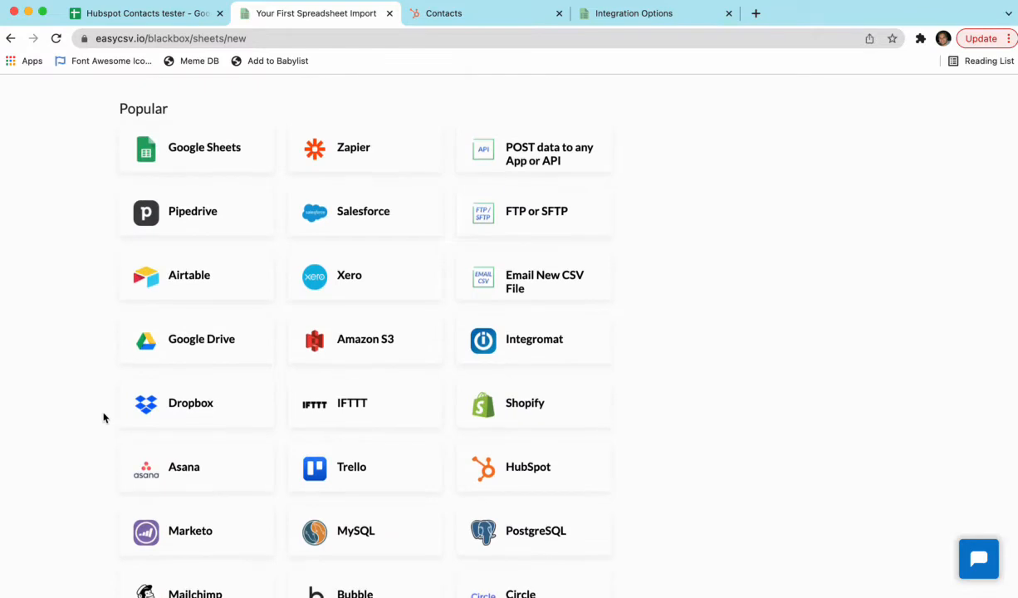
left_click(488, 470)
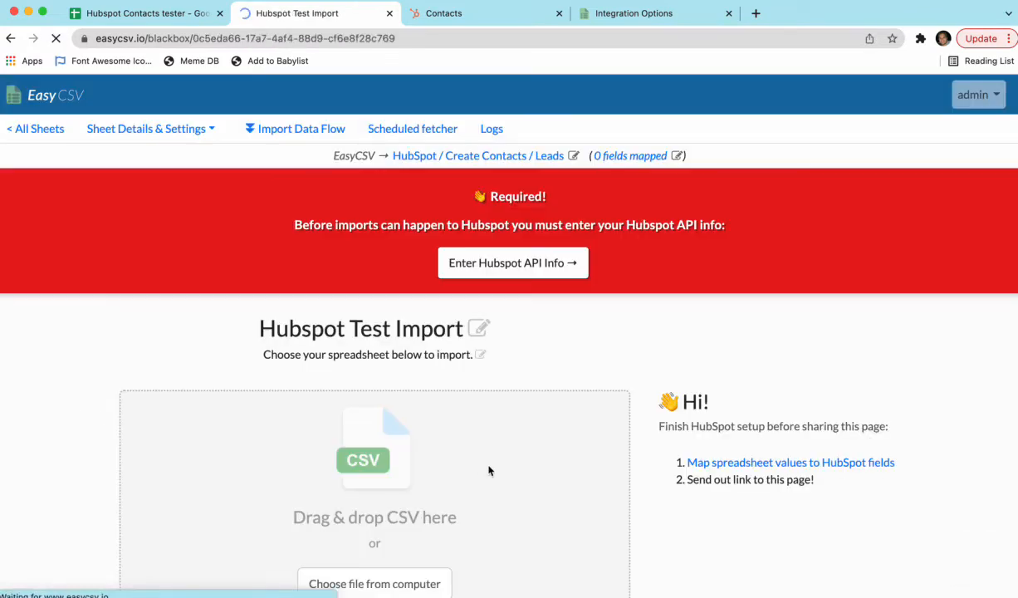
Step: Look over the import page and its Import Data Flow, examining the data source, columns, filter, virtual field and destination sections
scroll(61, 348, "down", 2)
scroll(60, 349, "down", 1)
scroll(60, 349, "up", 2)
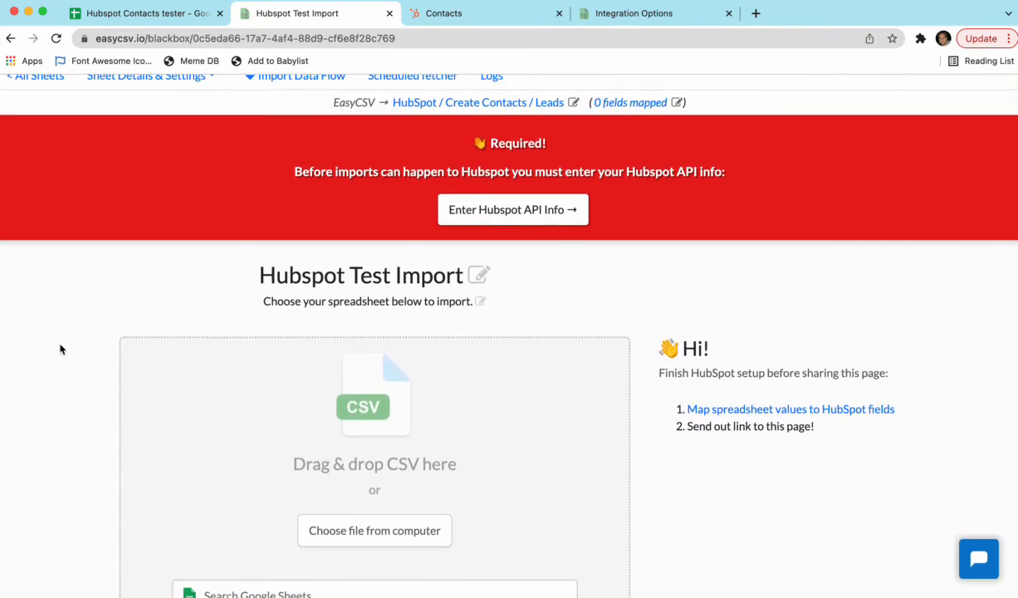
scroll(60, 349, "down", 2)
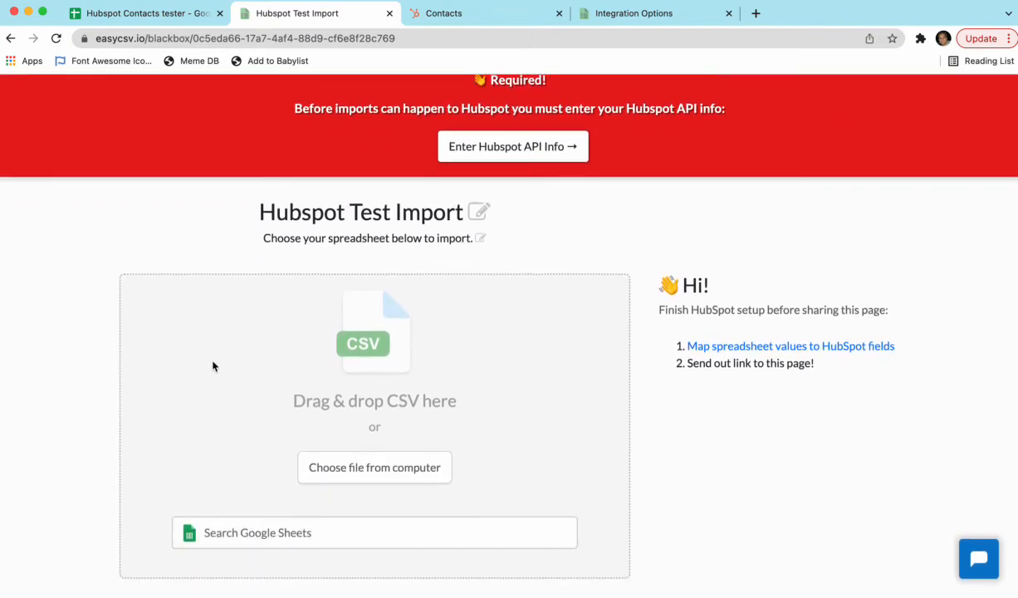
scroll(46, 388, "up", 3)
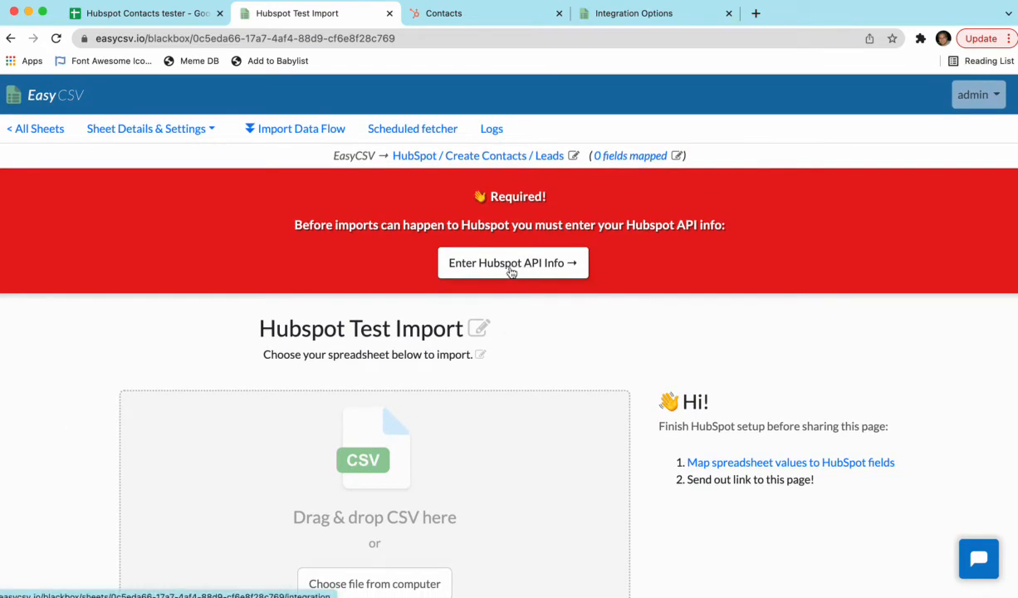
left_click(281, 136)
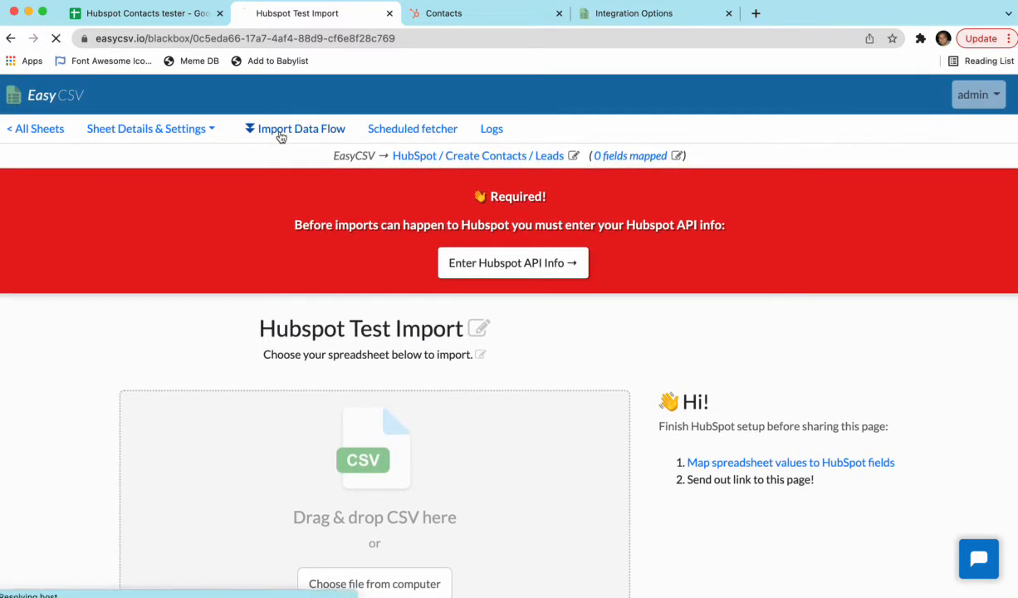
scroll(91, 299, "down", 3)
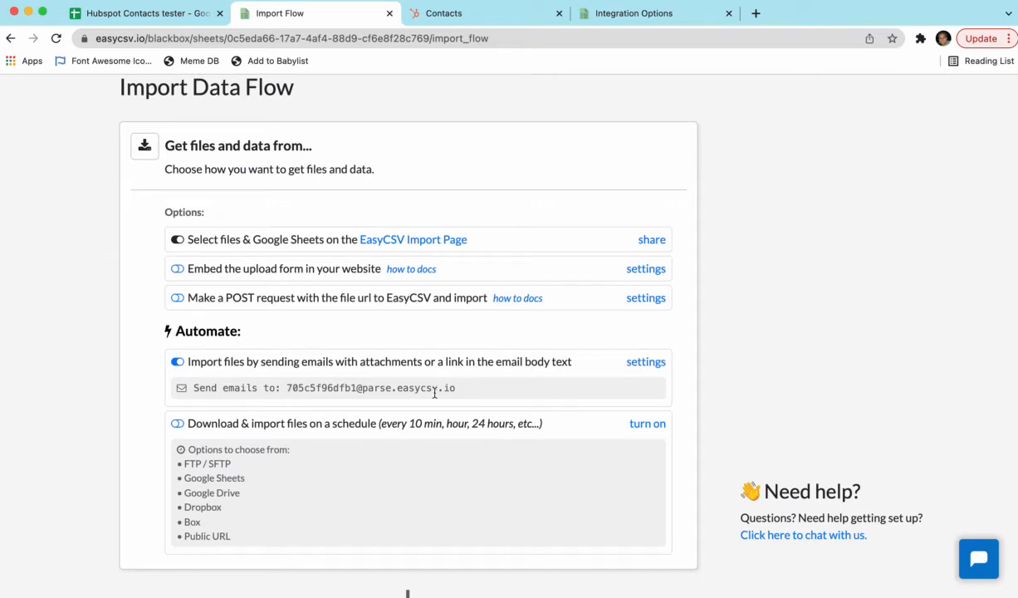
scroll(123, 334, "down", 1)
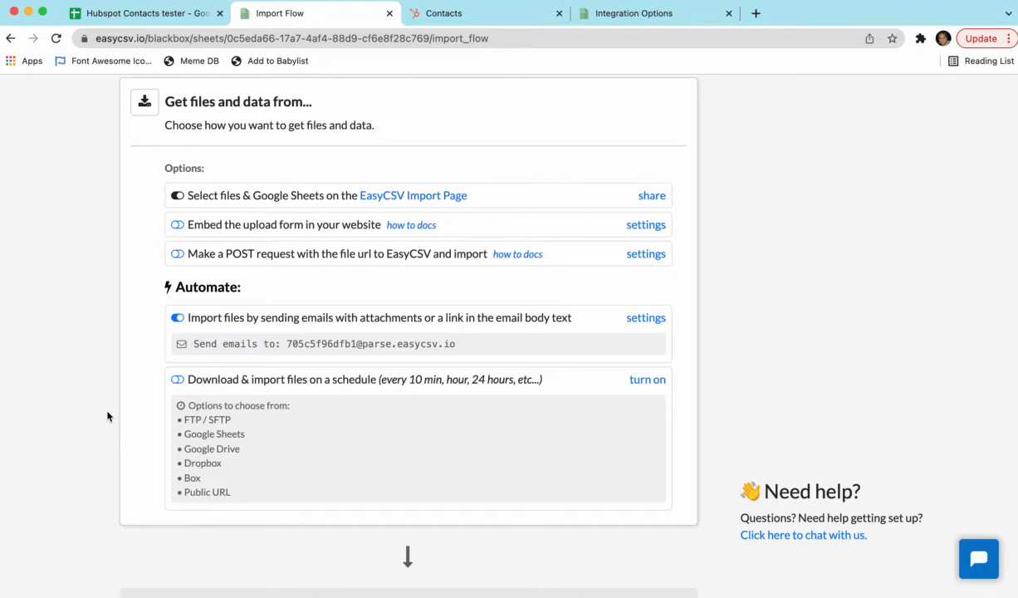
scroll(107, 416, "down", 5)
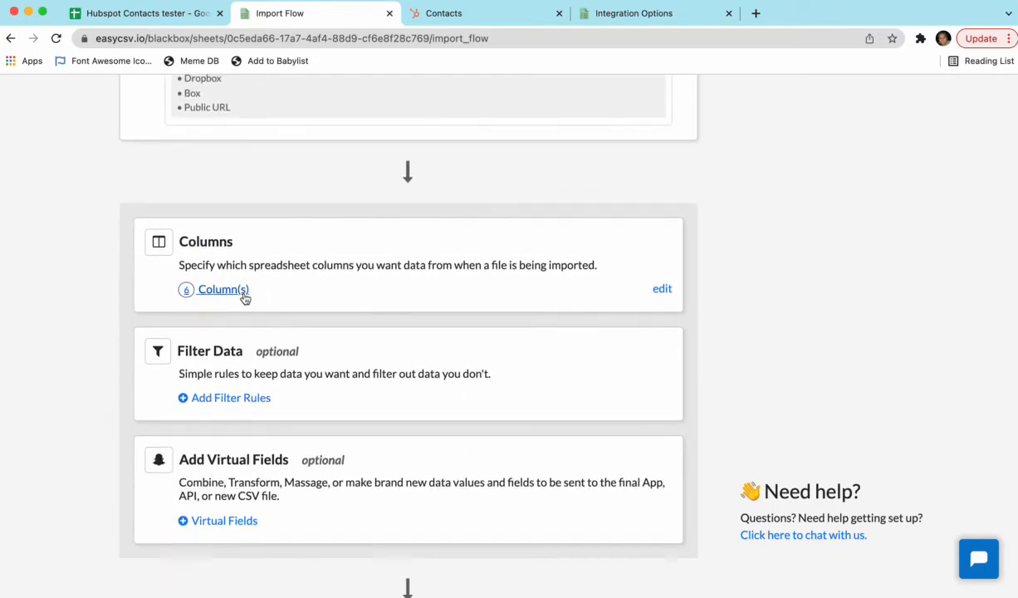
scroll(71, 297, "down", 1)
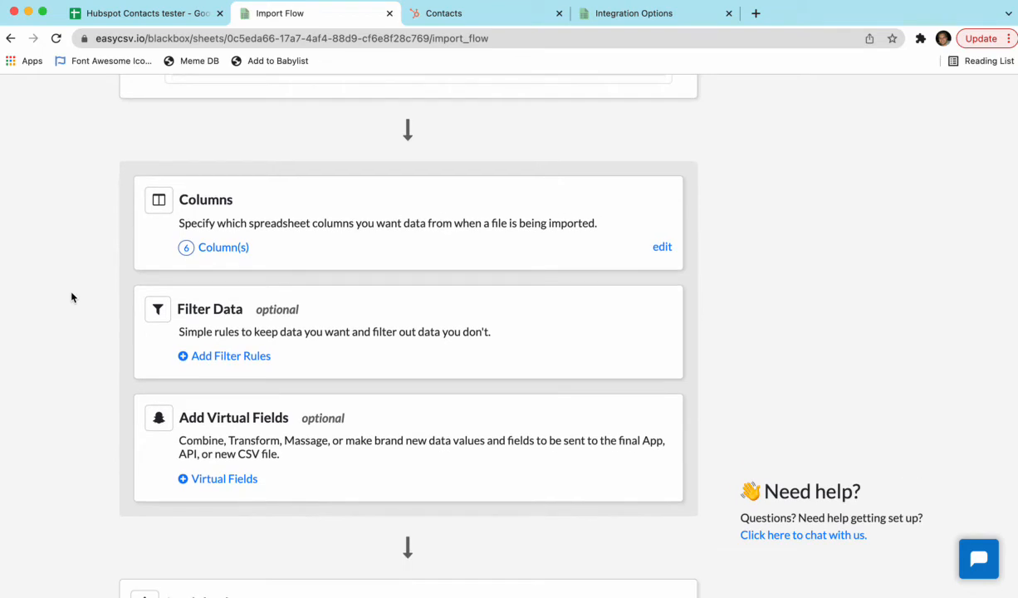
left_click_drag(229, 332, 397, 332)
left_click(107, 337)
scroll(99, 345, "down", 2)
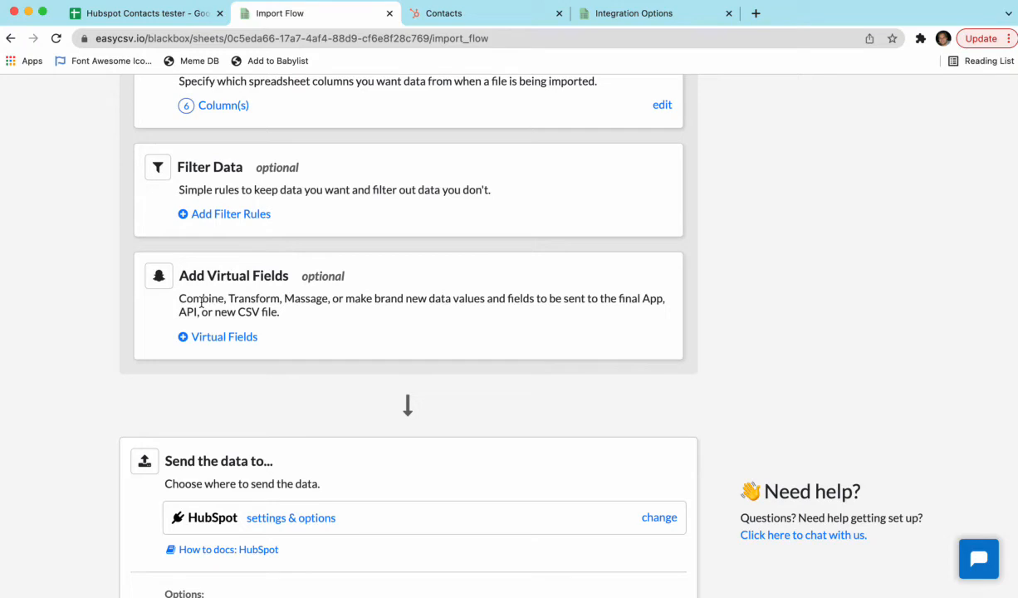
scroll(83, 338, "down", 2)
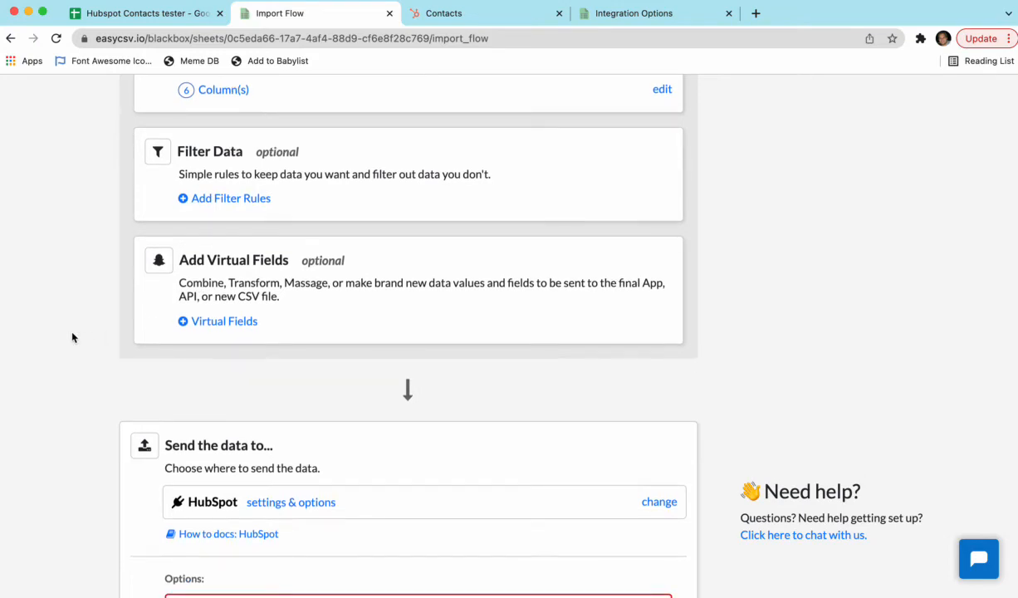
scroll(75, 337, "down", 5)
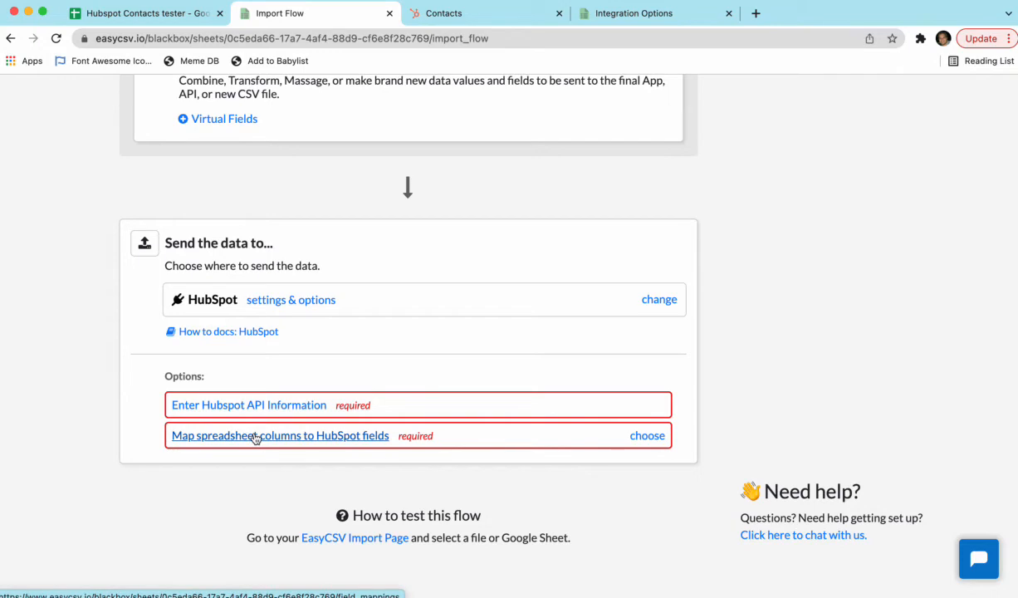
Step: Open the required Hubspot API information for the import flow and fill in the Hubspot API key
left_click(291, 404)
scroll(305, 397, "down", 3)
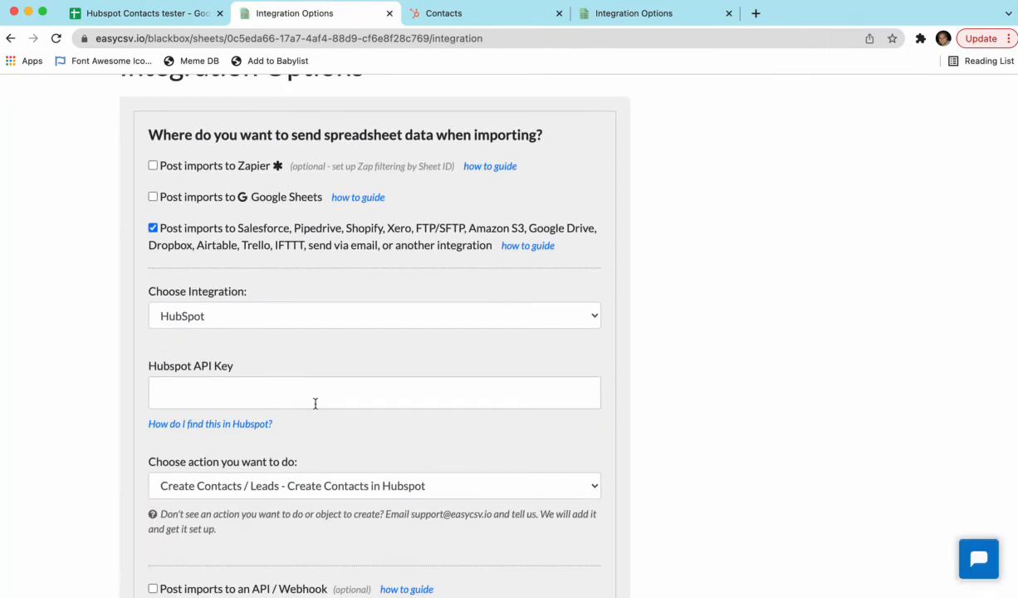
scroll(315, 404, "down", 1)
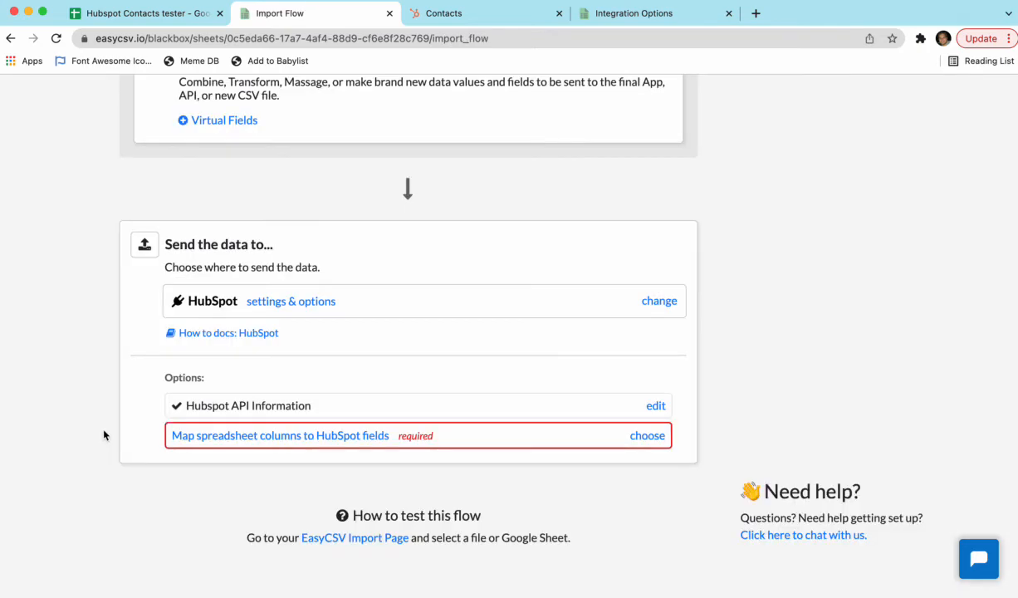
Step: Open the mapping of spreadsheet columns to HubSpot fields and look over the available fields
left_click_drag(239, 405, 276, 405)
left_click(204, 458)
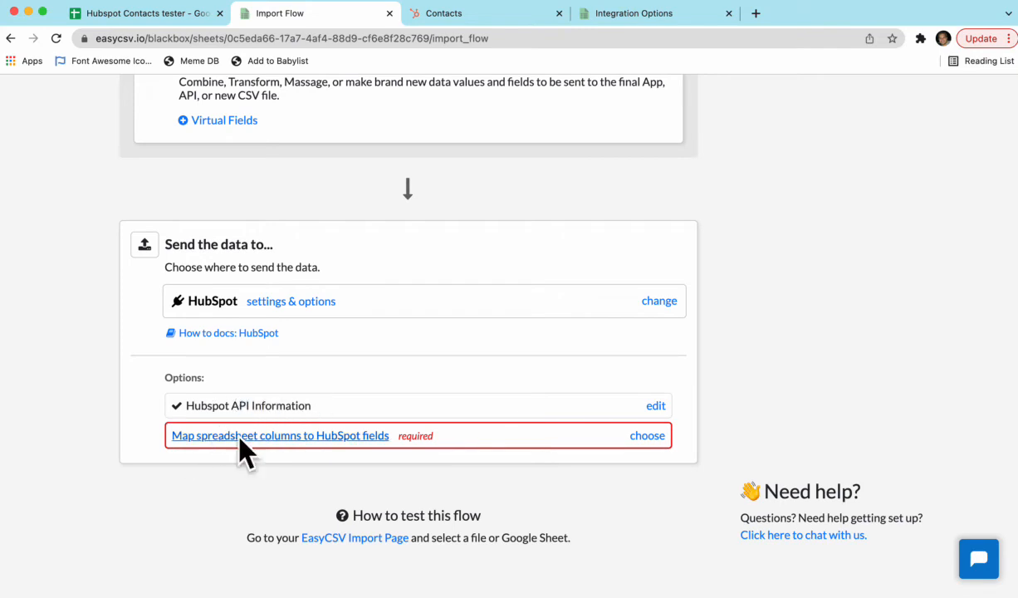
left_click(243, 438)
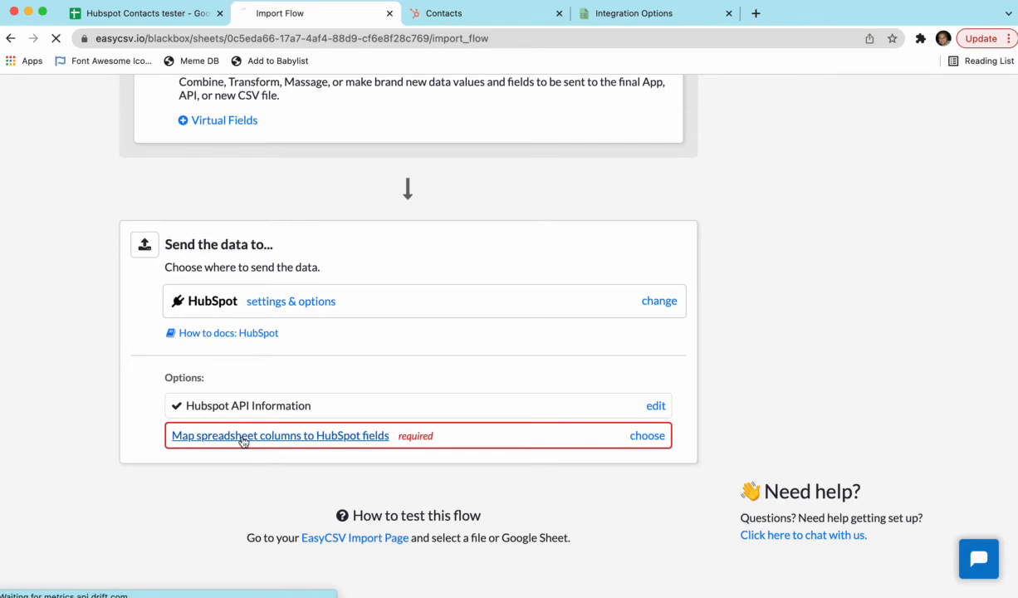
scroll(382, 423, "down", 1)
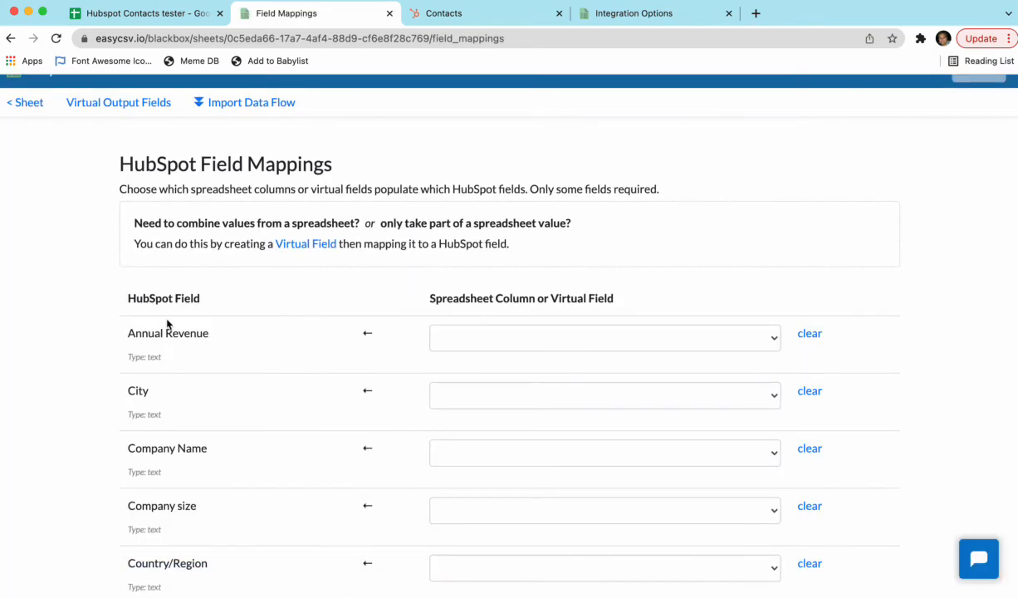
scroll(162, 350, "down", 5)
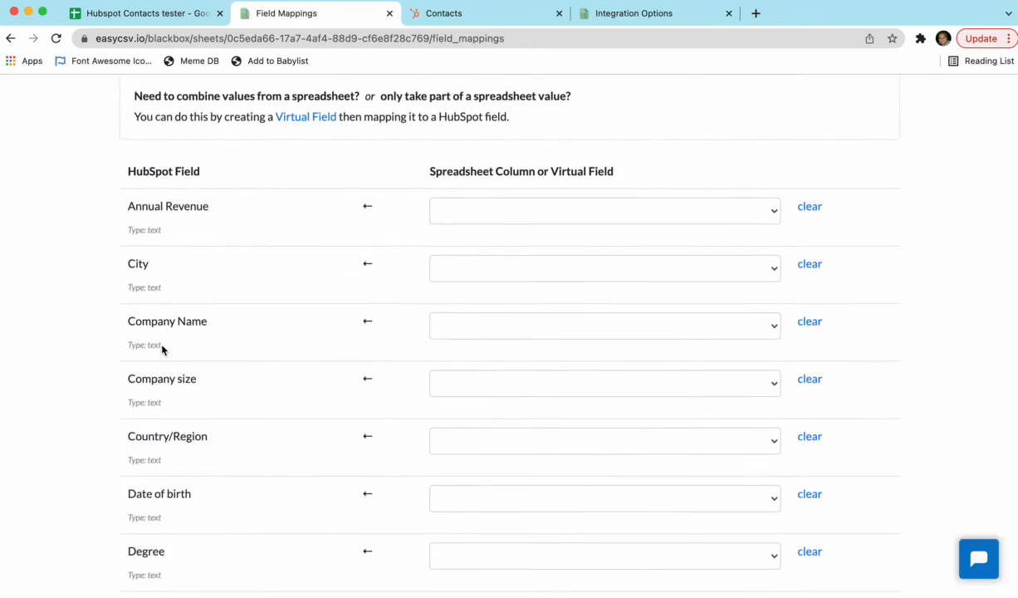
scroll(162, 350, "down", 1)
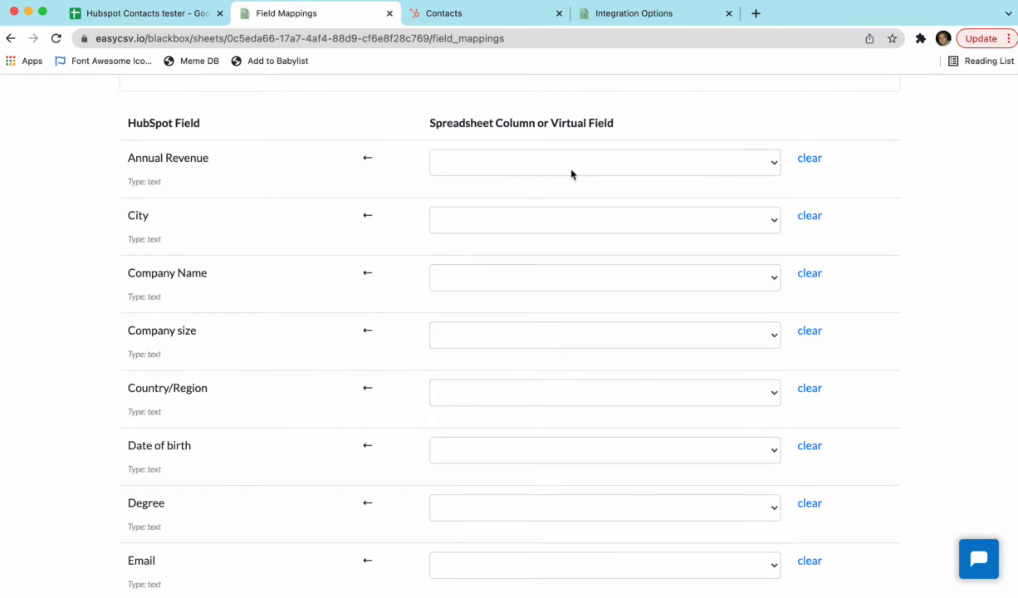
scroll(532, 217, "down", 3)
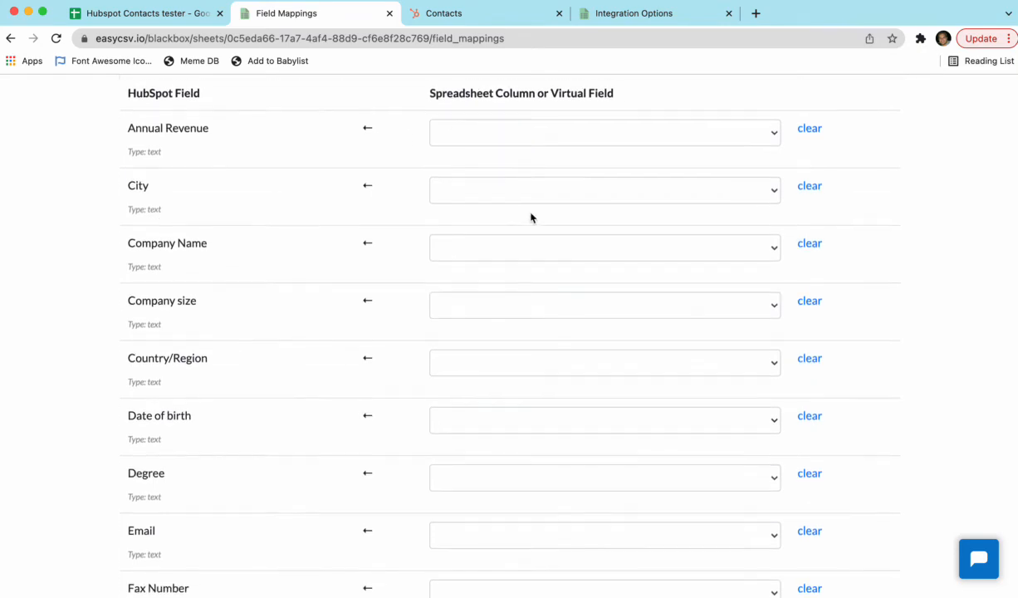
Step: Map the HubSpot Company Name field to the Company Name column and Country/Region to the Country column
left_click(494, 250)
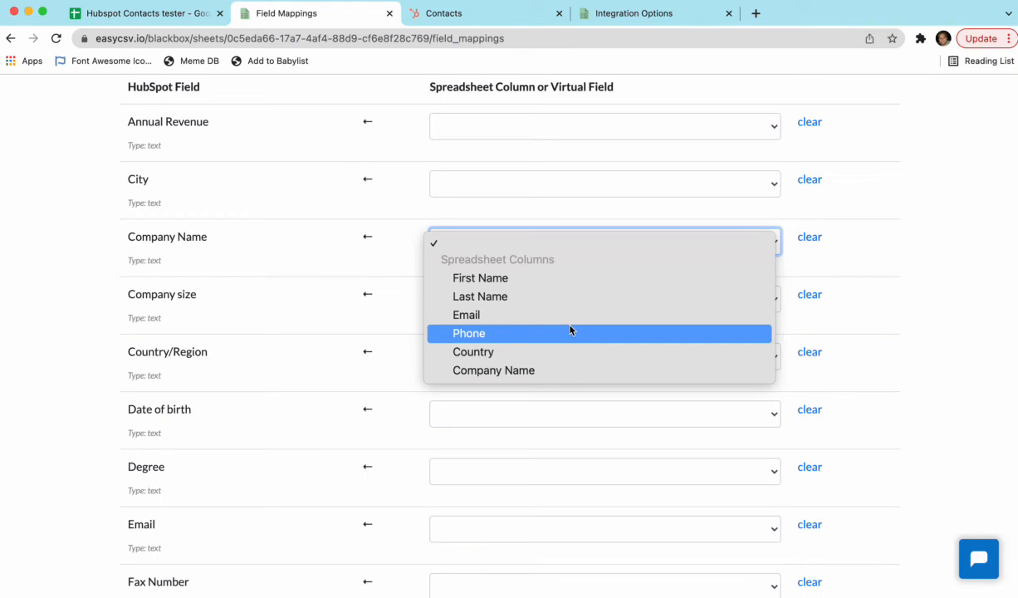
left_click(542, 371)
left_click(114, 295)
scroll(109, 282, "down", 2)
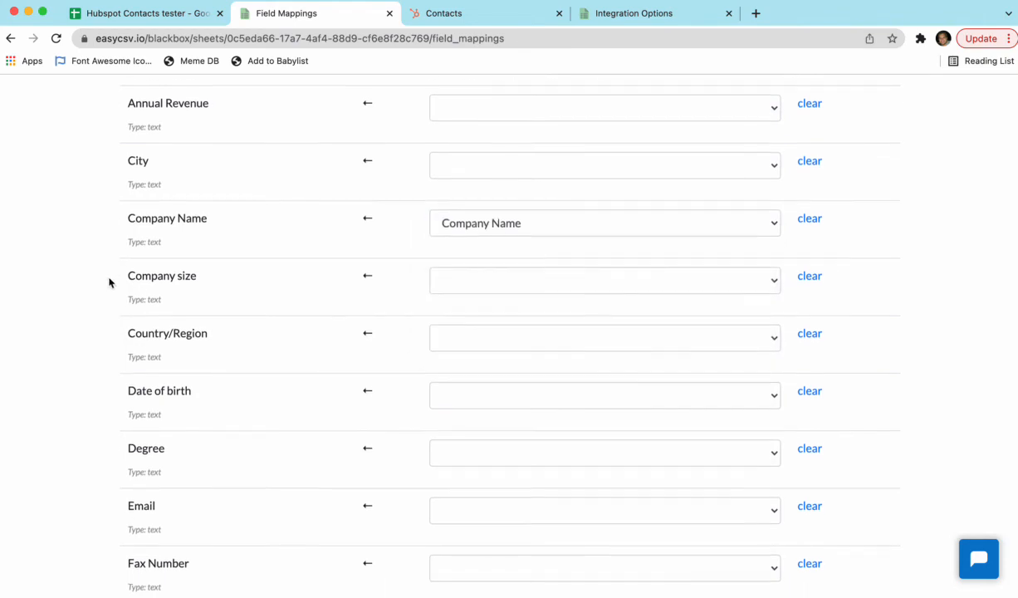
left_click(457, 304)
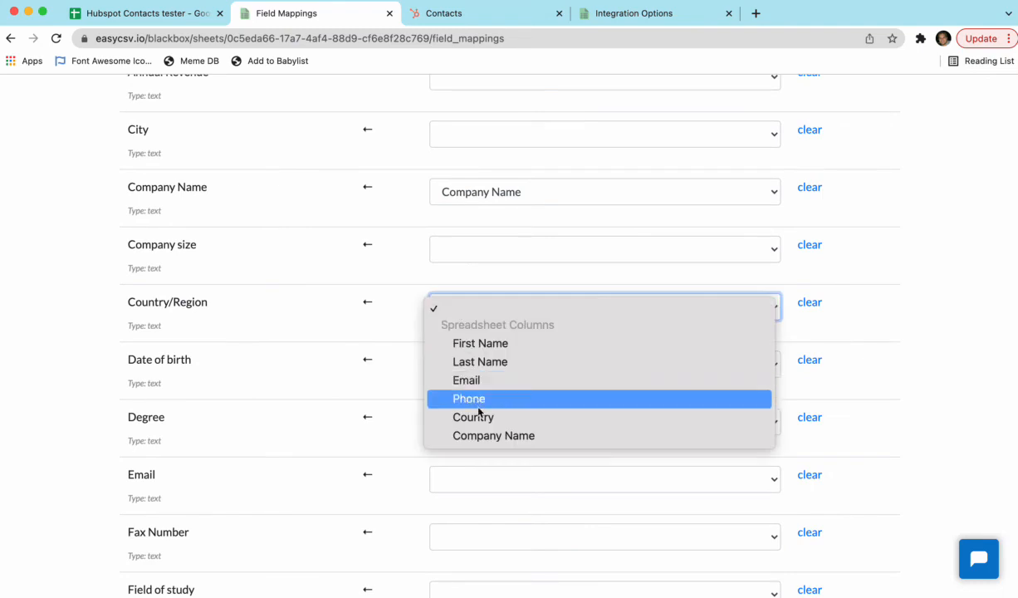
left_click(479, 416)
left_click(79, 297)
scroll(80, 297, "down", 5)
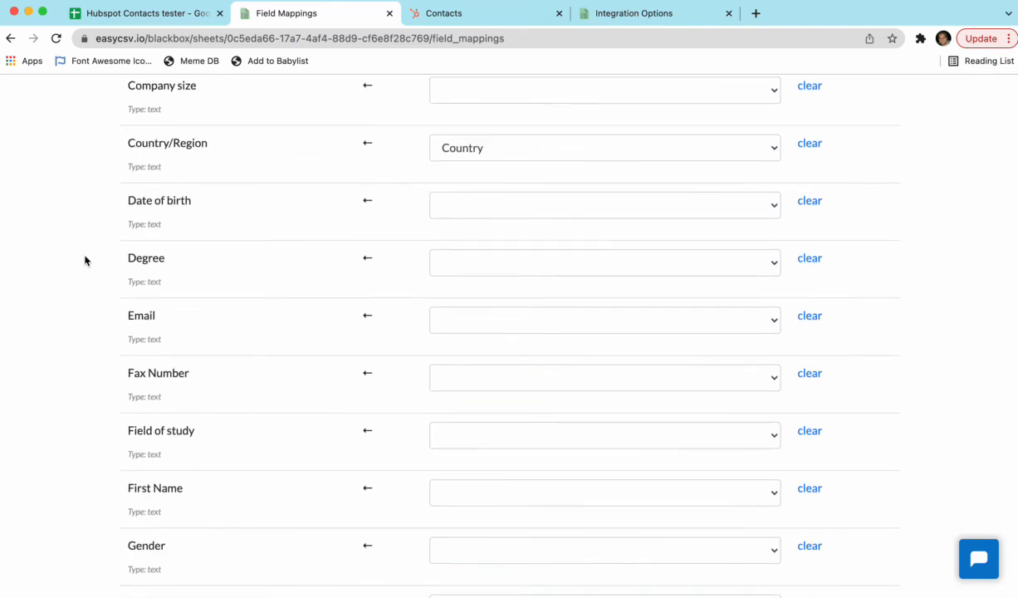
Step: Map the HubSpot Email field to the Email column and the First Name field to the First Name column
left_click(495, 294)
left_click(470, 367)
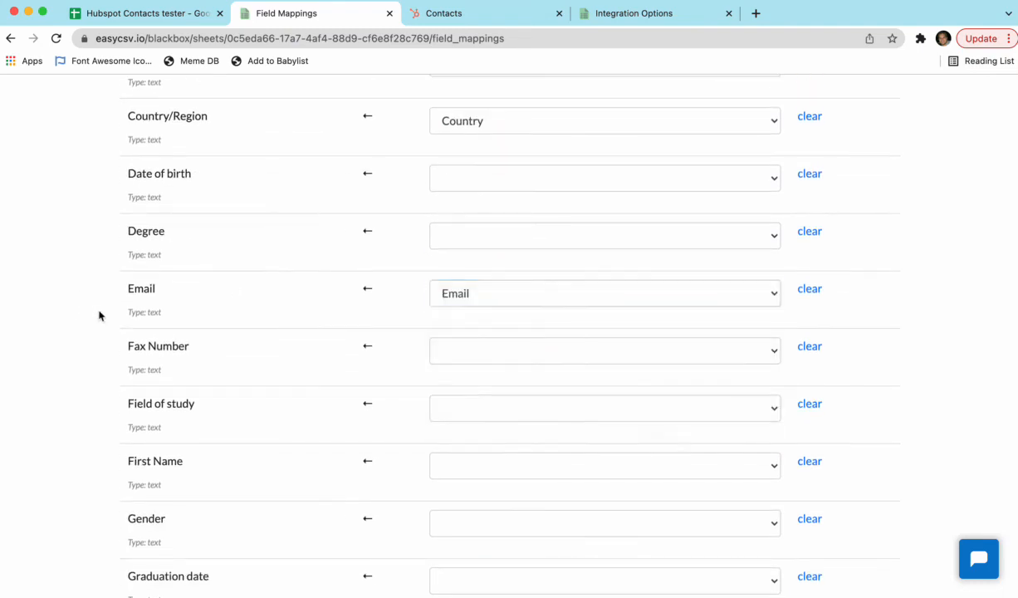
scroll(100, 315, "down", 4)
left_click(441, 306)
left_click(457, 339)
Step: Map the HubSpot Last Name field to the Last Name column and Phone Number to the Phone column
scroll(122, 333, "down", 8)
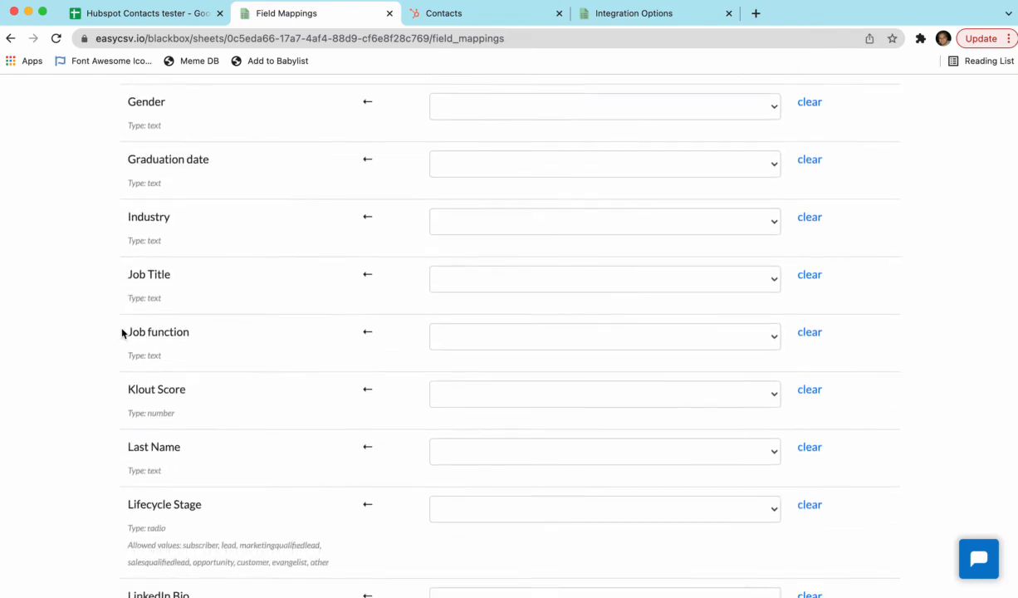
left_click(441, 381)
left_click(481, 435)
scroll(91, 373, "down", 12)
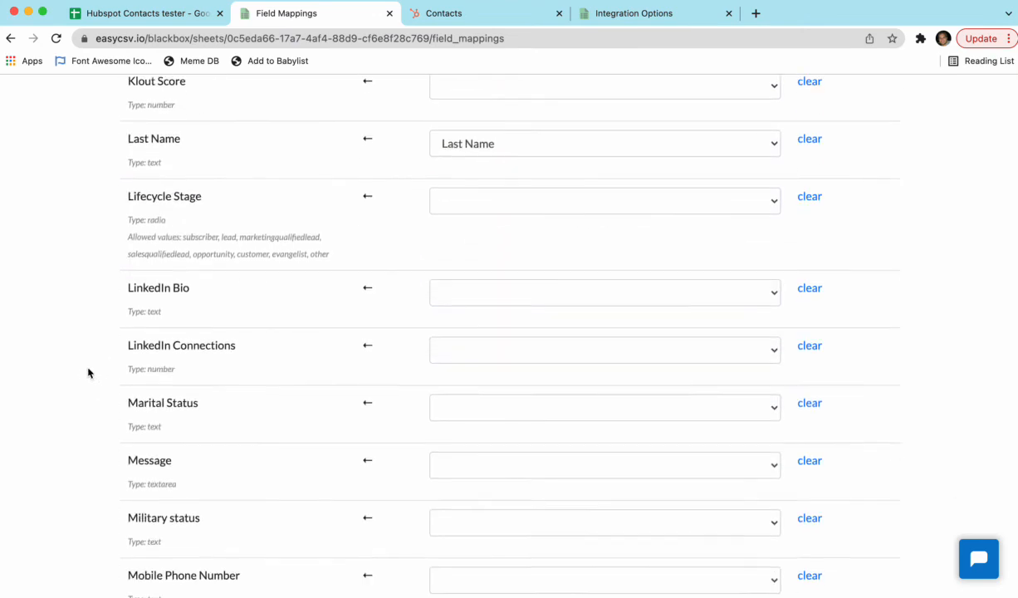
scroll(89, 373, "down", 2)
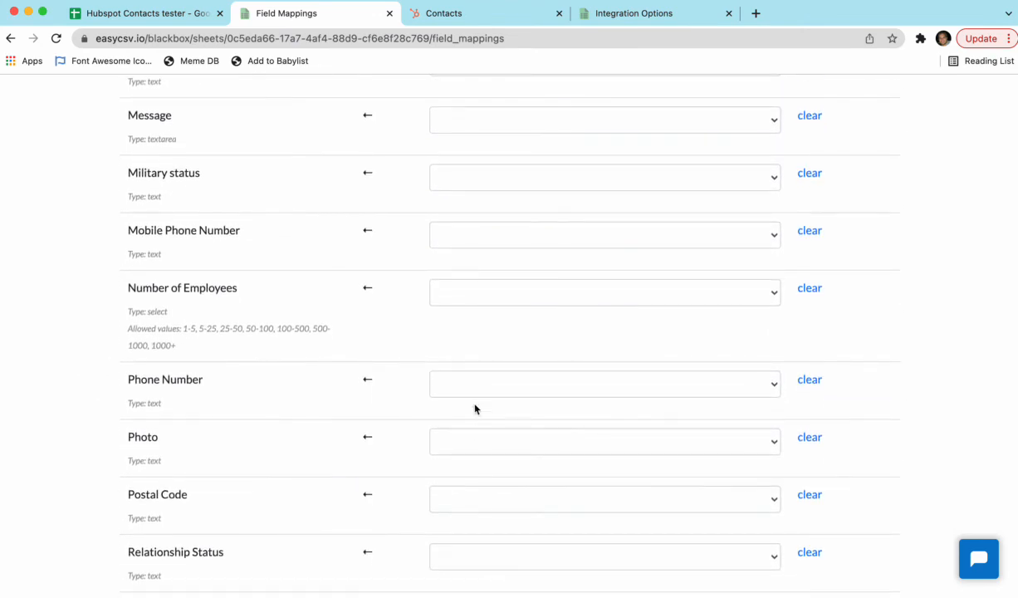
left_click(475, 384)
left_click(484, 477)
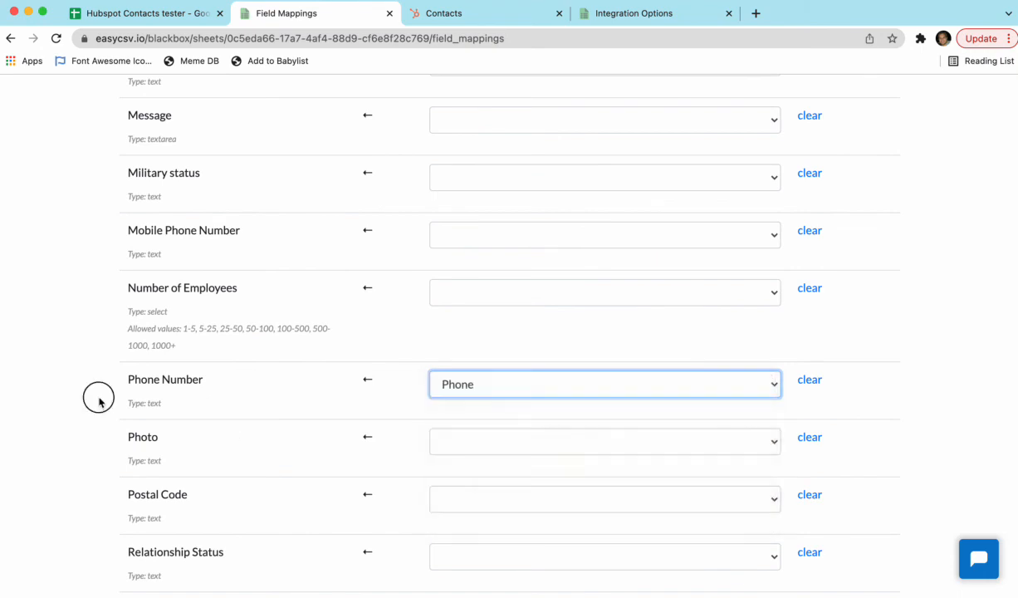
Step: Leave the remaining HubSpot fields unmapped and save the field mappings
scroll(134, 296, "down", 5)
scroll(134, 297, "down", 10)
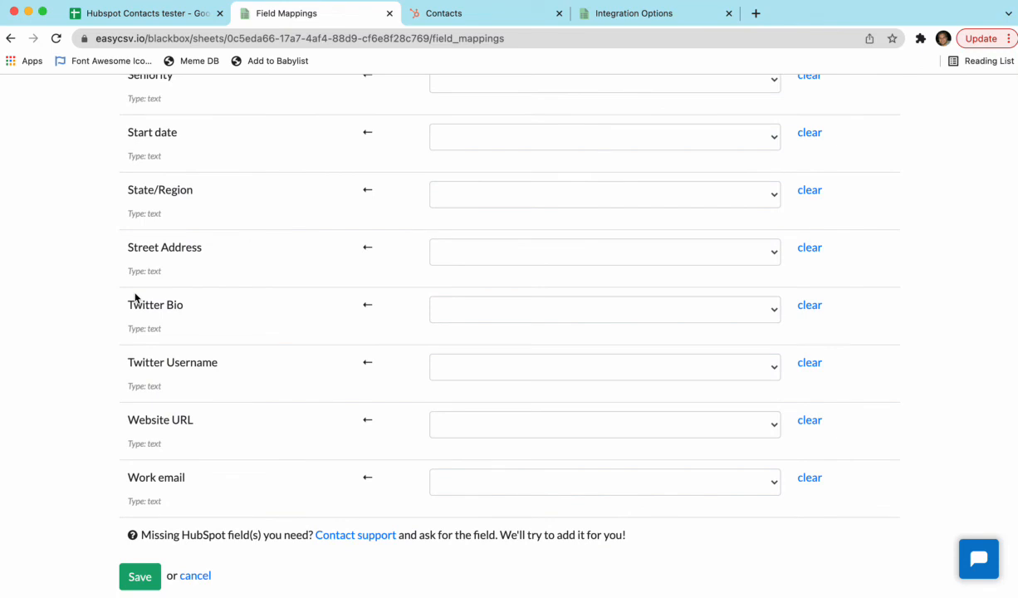
left_click(132, 575)
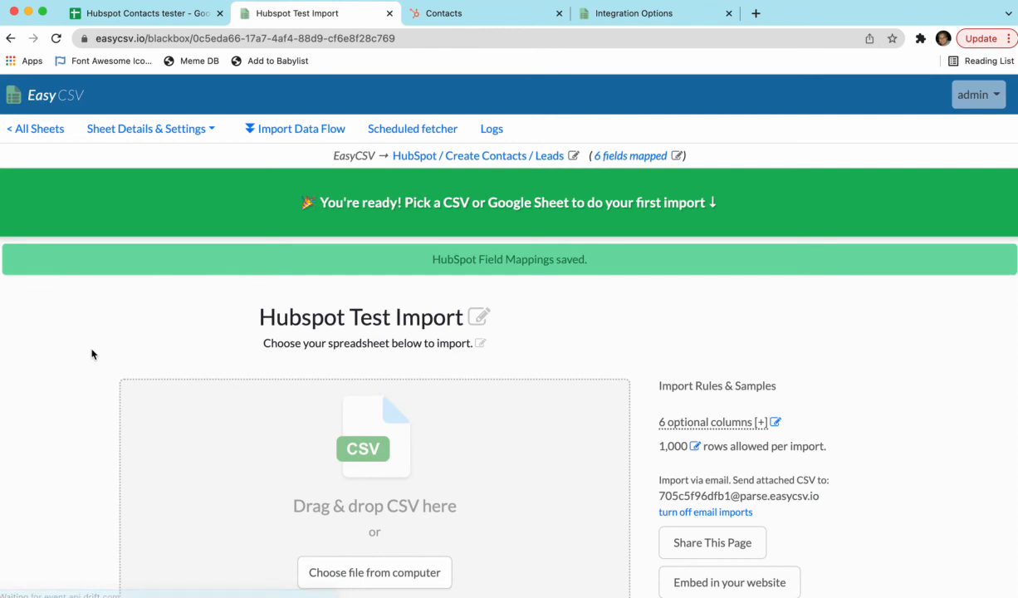
Step: Look over the import page's spreadsheet upload options and highlight the address for importing by email
scroll(91, 354, "down", 2)
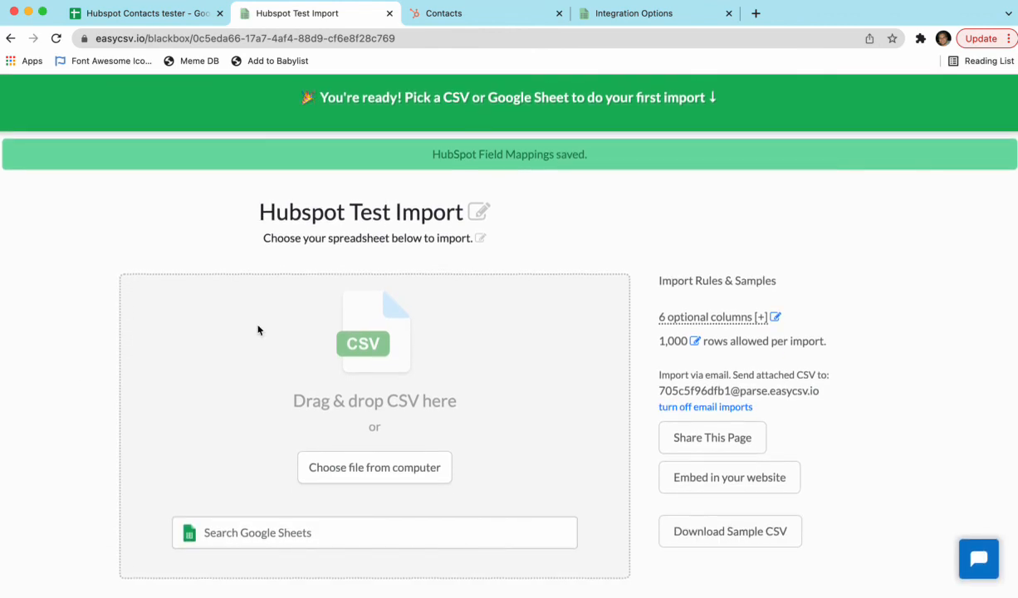
left_click_drag(660, 390, 823, 391)
left_click(791, 378)
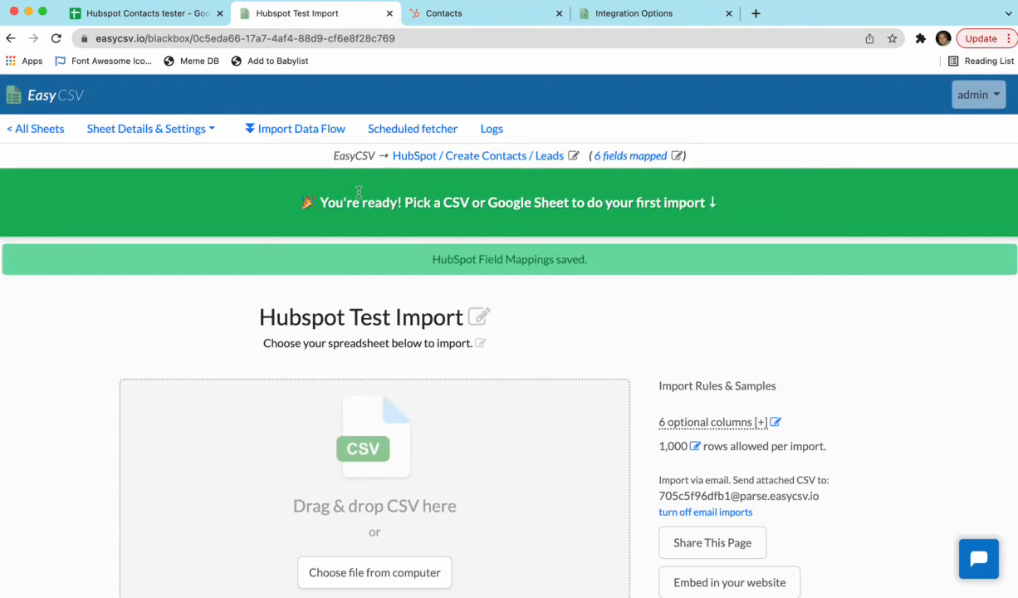
Step: Examine the new scheduled fetcher's frequency, day, start time and data source options, and return to the import page
left_click(399, 132)
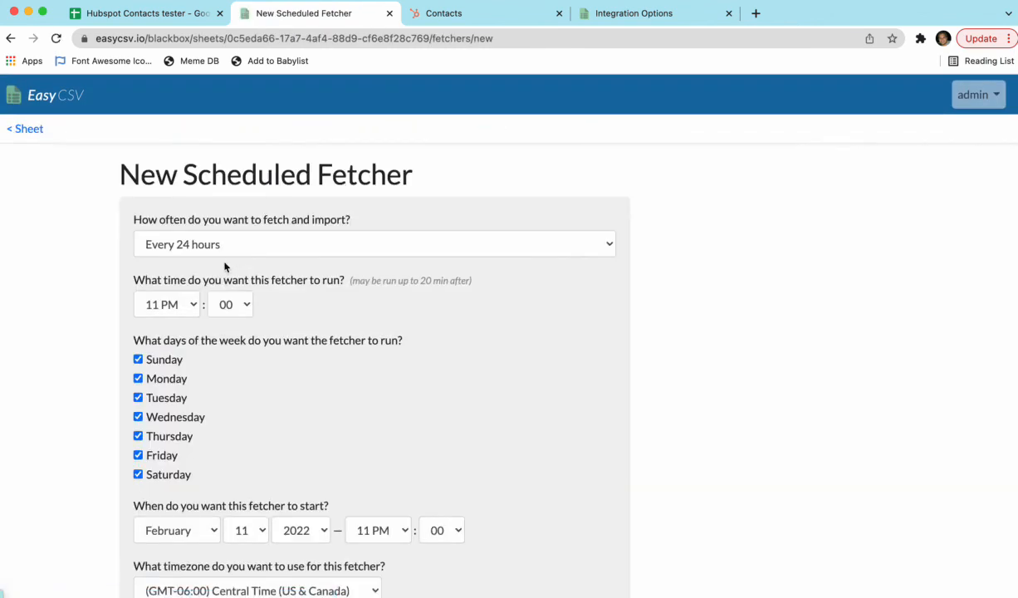
scroll(225, 267, "down", 3)
scroll(226, 267, "down", 4)
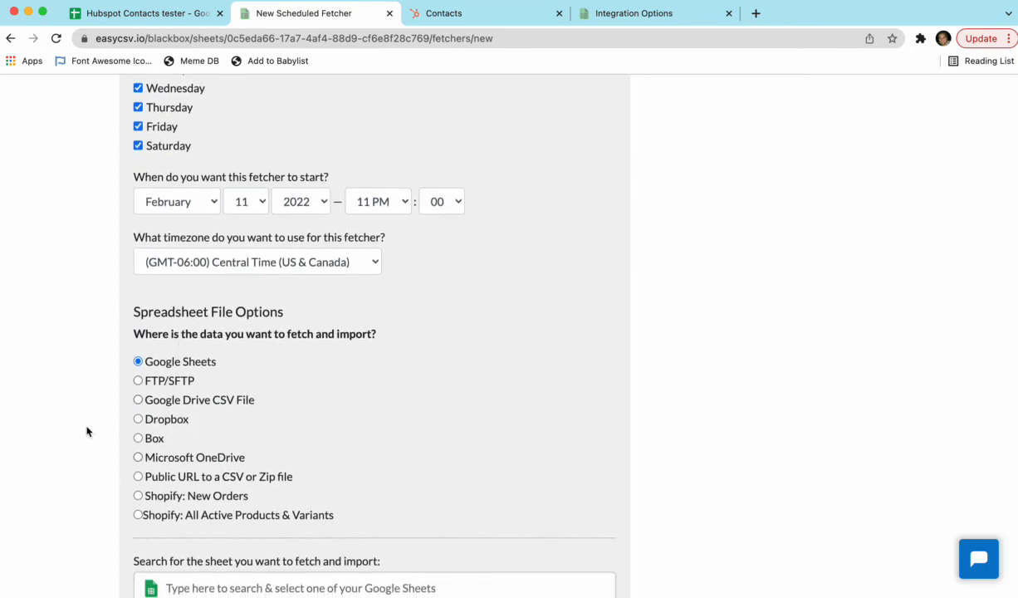
scroll(84, 428, "up", 8)
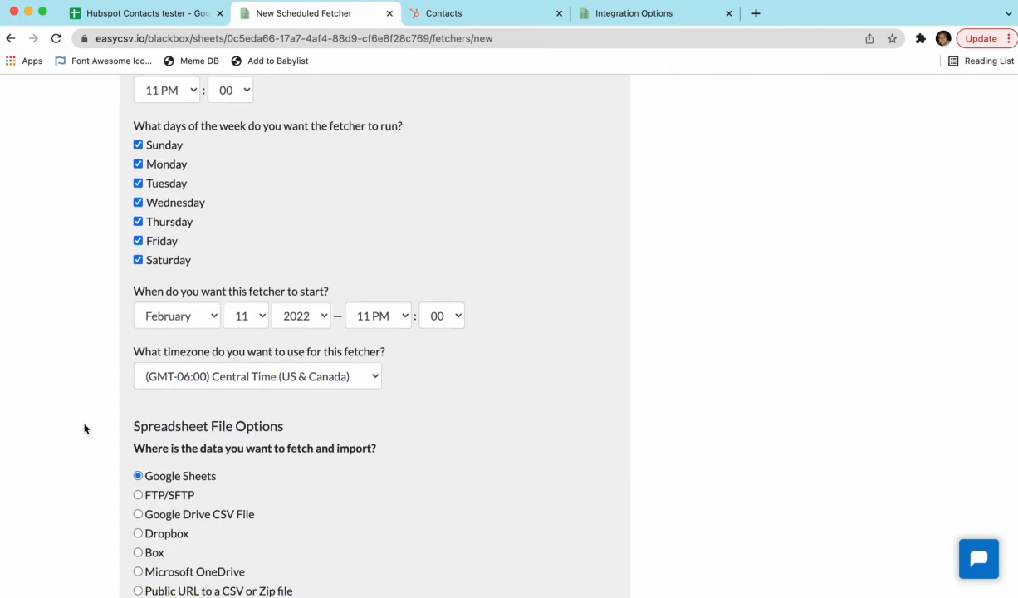
left_click(11, 39)
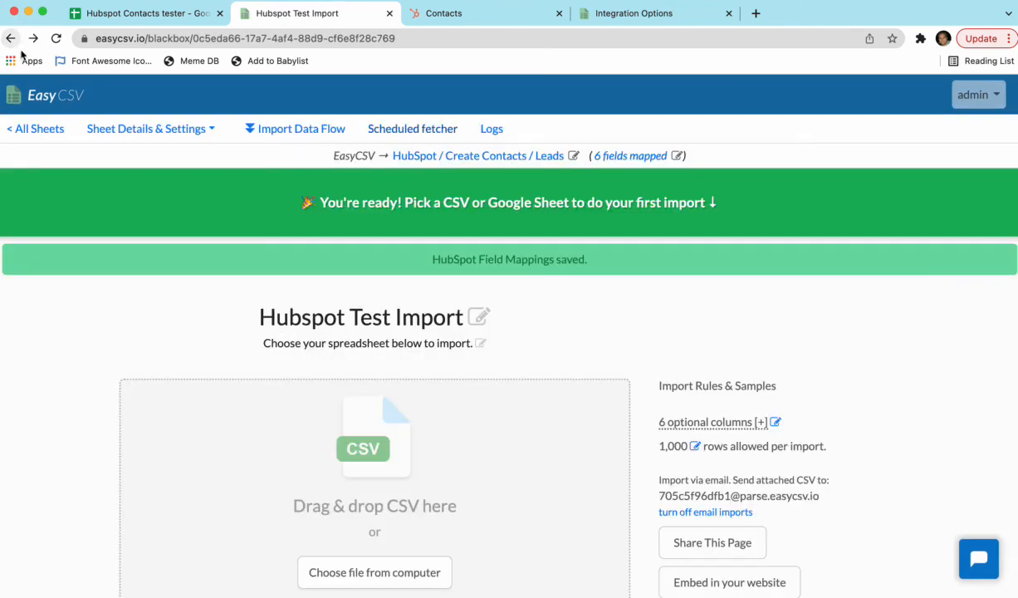
Step: Search Google Sheets for "hubspot", choose the Hubspot Contacts tester sheet and import its records
scroll(221, 339, "down", 2)
left_click(232, 532)
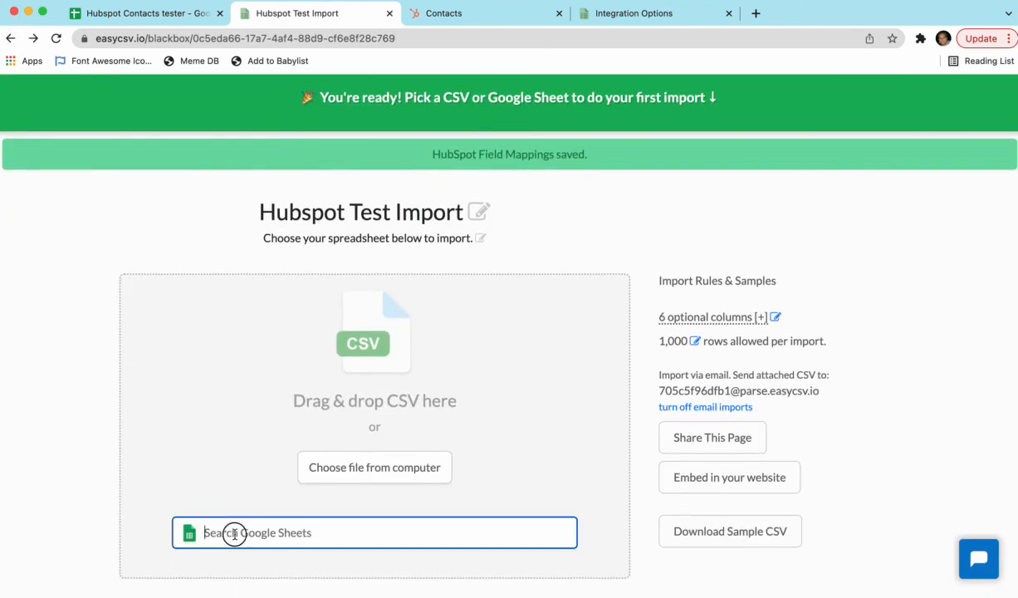
type("hu")
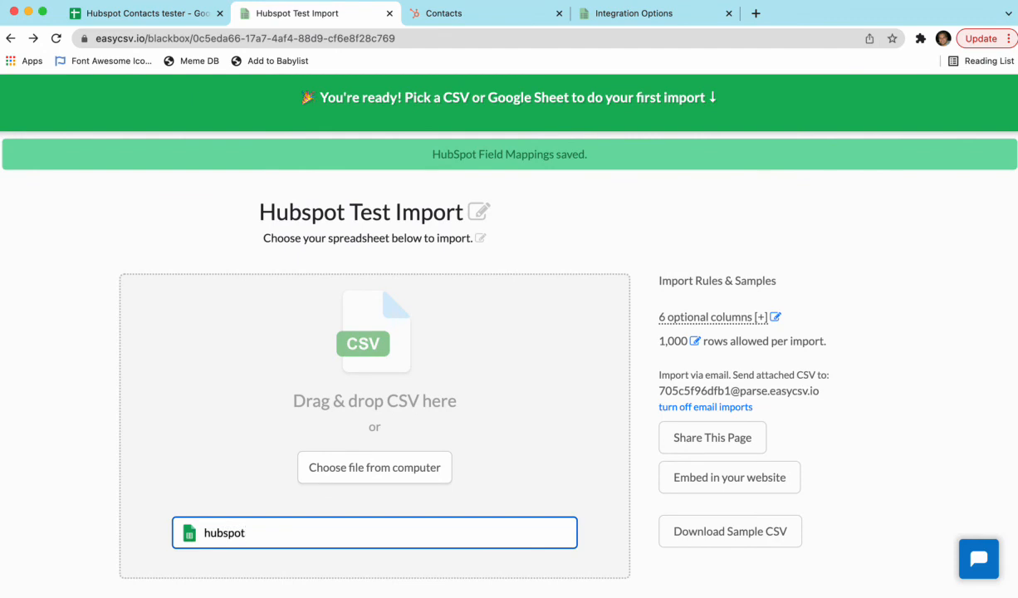
type("bspot")
left_click(239, 557)
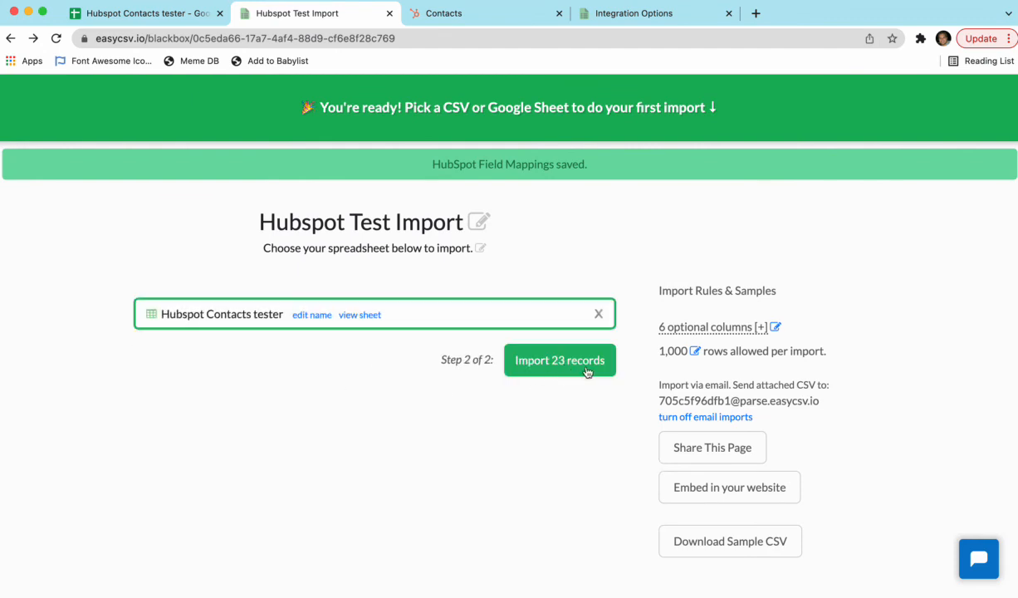
left_click(586, 370)
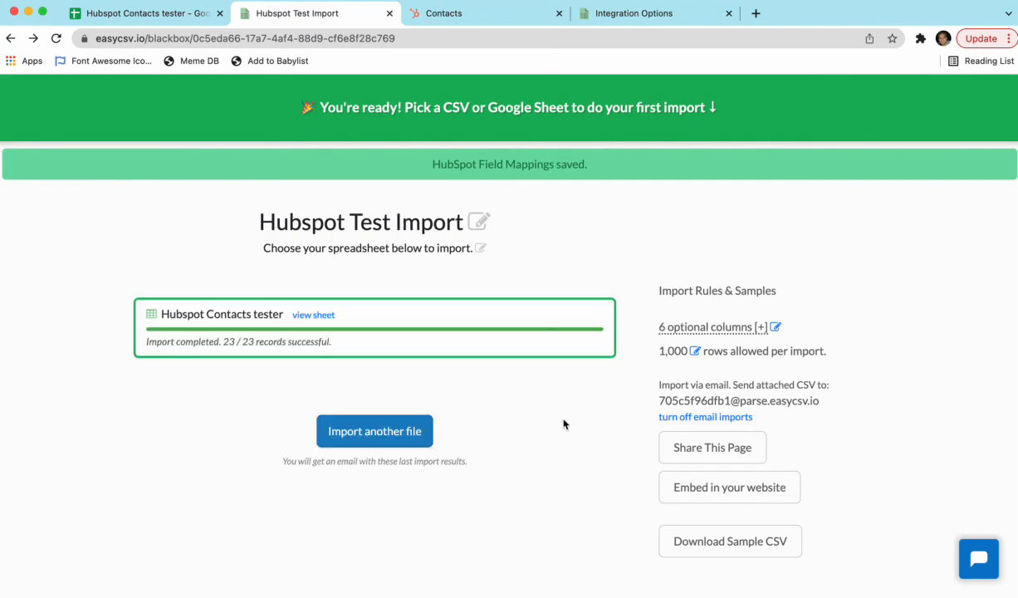
Step: Switch to HubSpot, reload the contacts list and check it for the imported contacts and their details
left_click(425, 12)
left_click(56, 38)
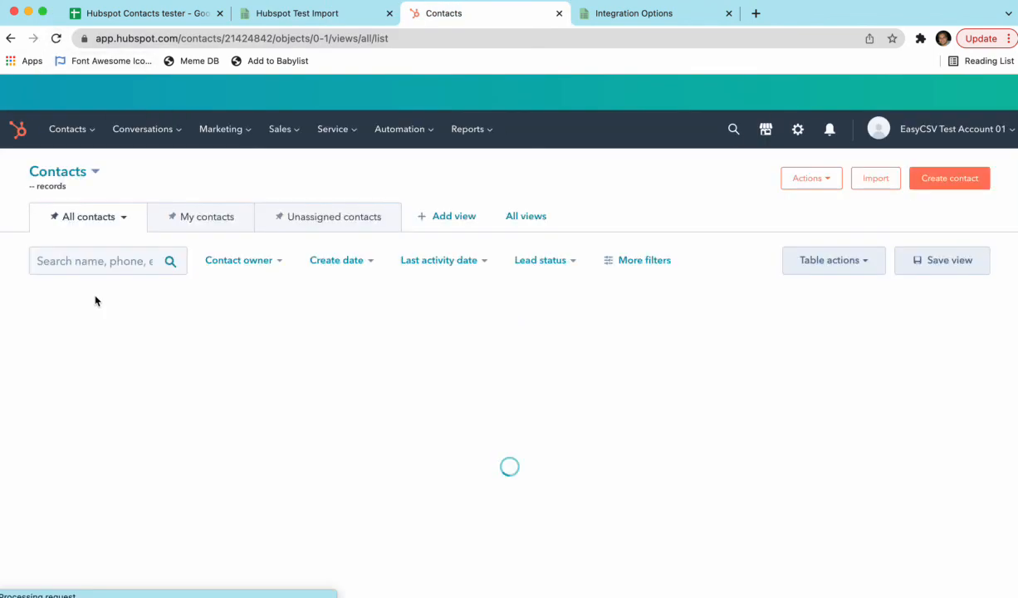
scroll(176, 388, "down", 1)
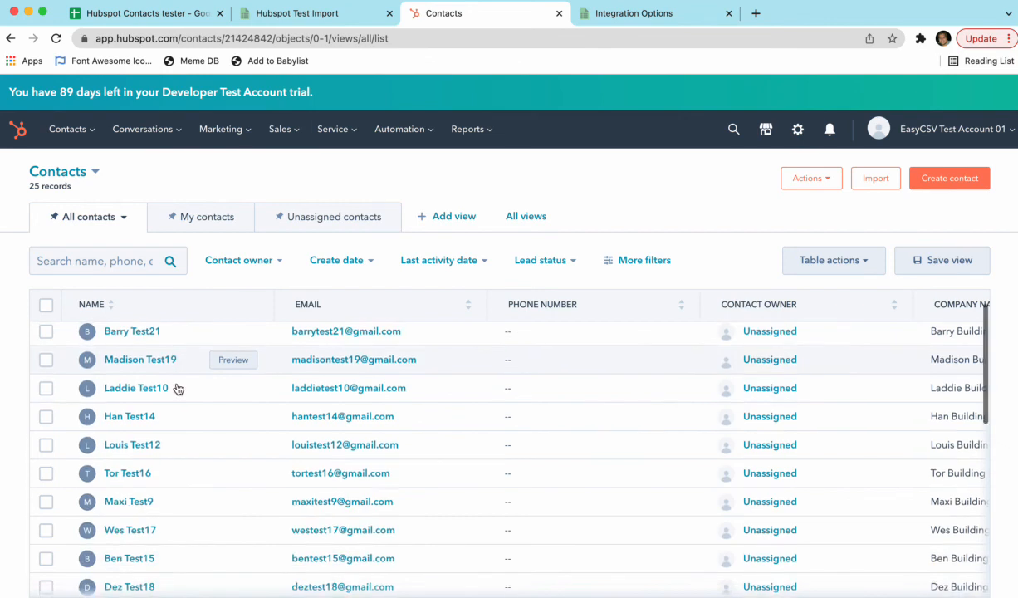
scroll(175, 386, "right", 2)
scroll(175, 386, "left", 2)
scroll(177, 389, "down", 1)
scroll(178, 389, "down", 5)
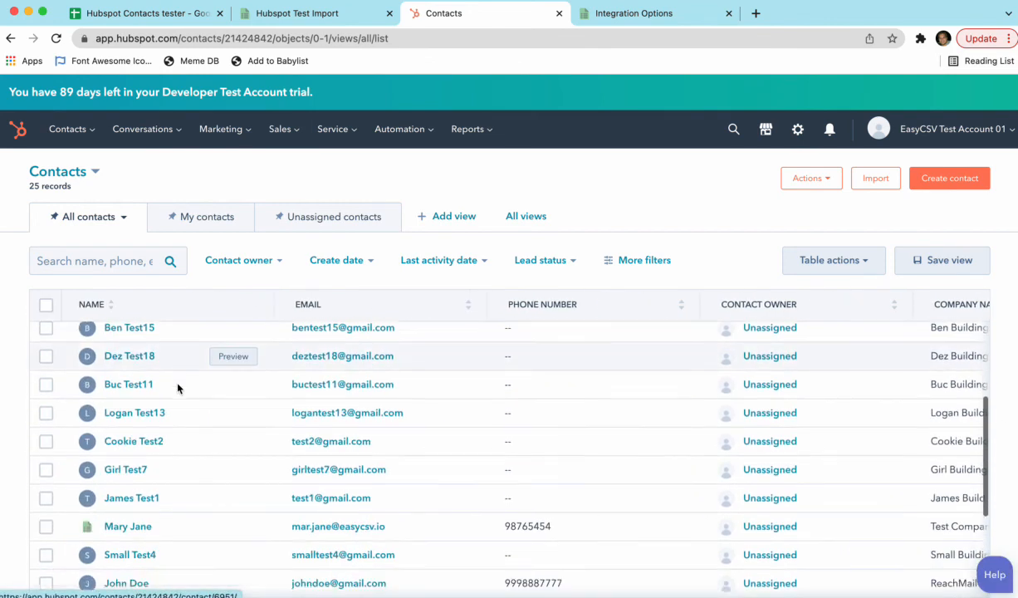
scroll(177, 388, "down", 1)
scroll(177, 388, "up", 5)
scroll(177, 388, "up", 1)
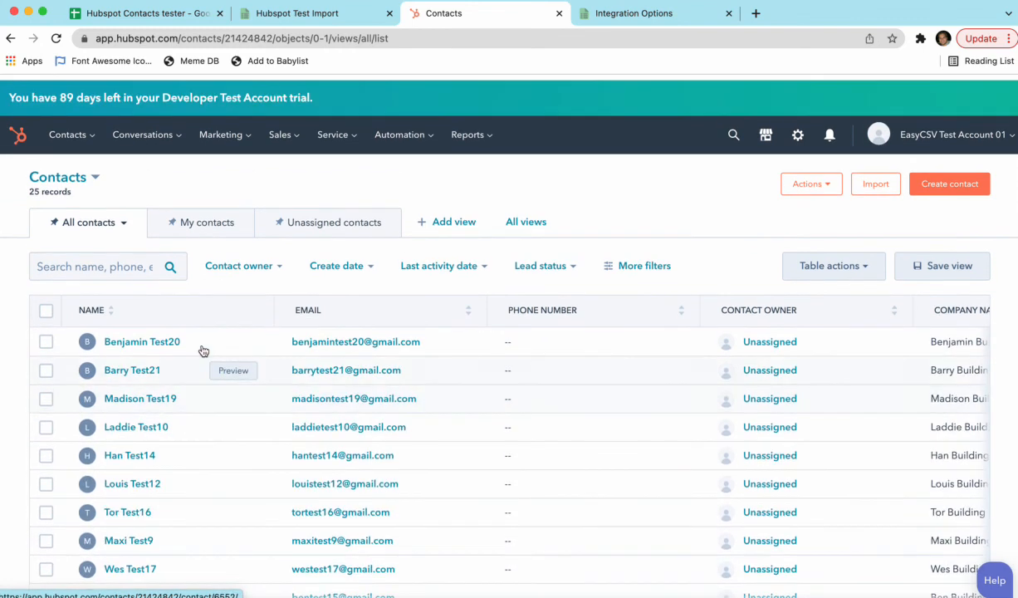